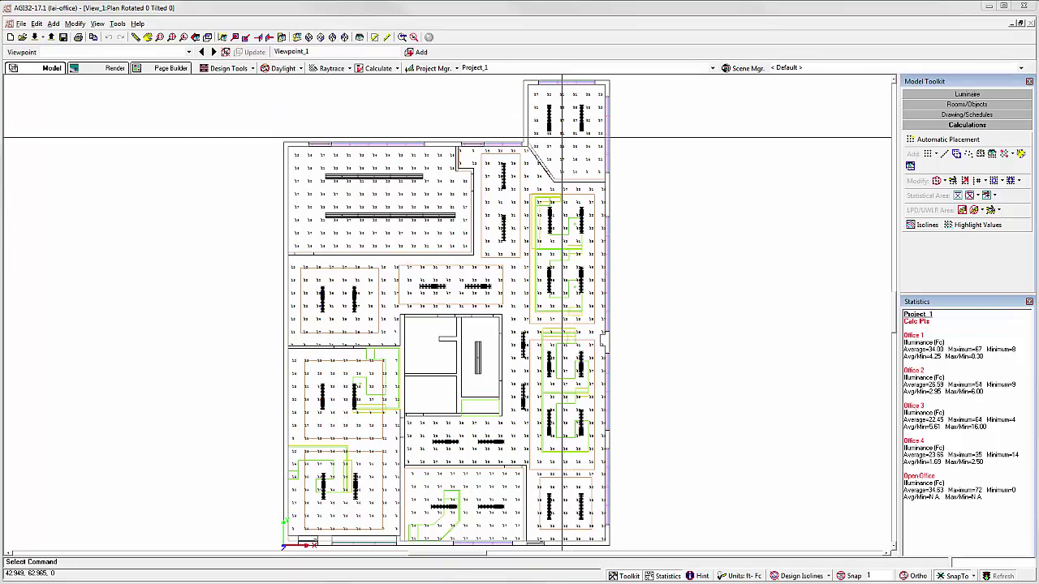
Zoom in on the upper-right office and save the view as viewpoint 'Office 1'
{"action": "scroll", "coordinate": [562, 138], "scroll_direction": "up", "scroll_amount": 5}
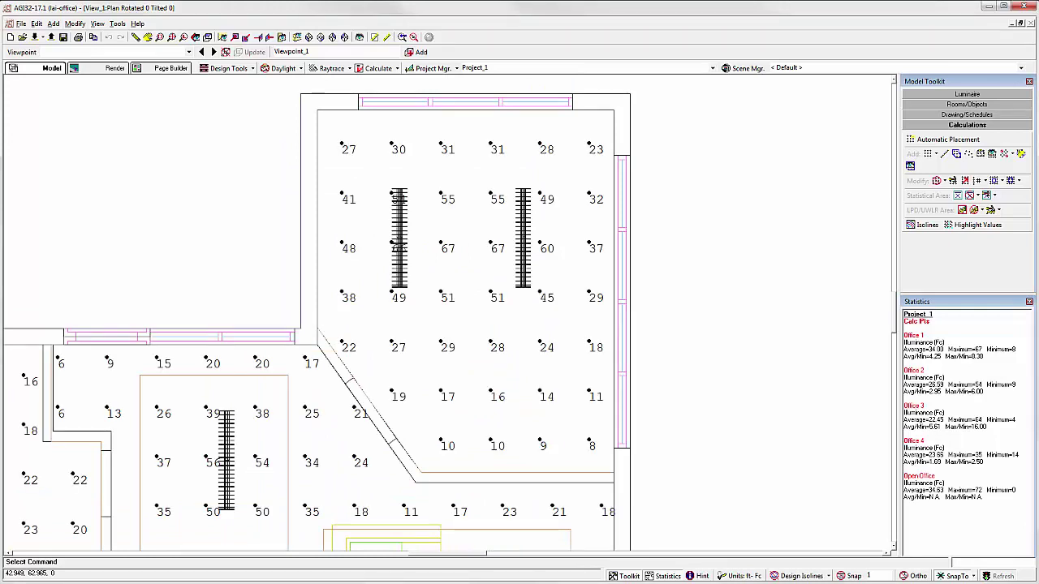
{"action": "left_click", "coordinate": [337, 51]}
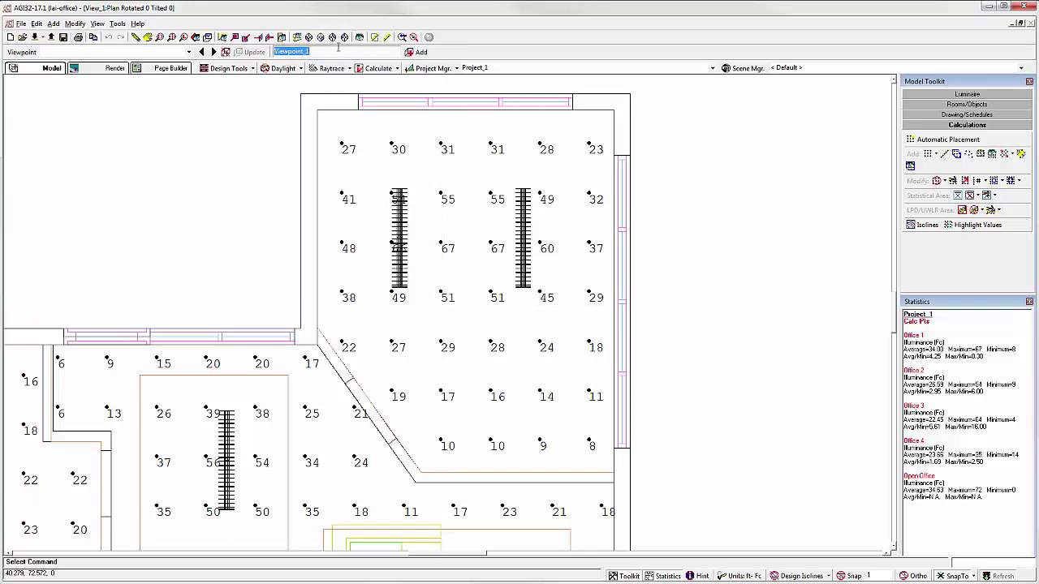
{"action": "type", "text": "Office 2"}
{"action": "left_click", "coordinate": [418, 53]}
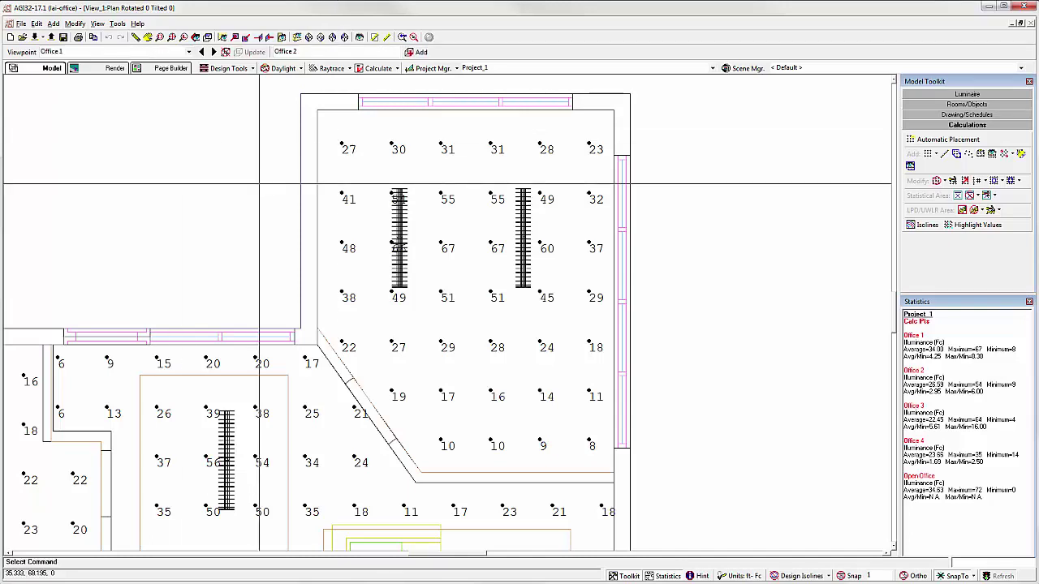
Zoom onto two more offices and save them as viewpoints Office 2 and Office 3
{"action": "scroll", "coordinate": [447, 313], "scroll_direction": "down", "scroll_amount": 2}
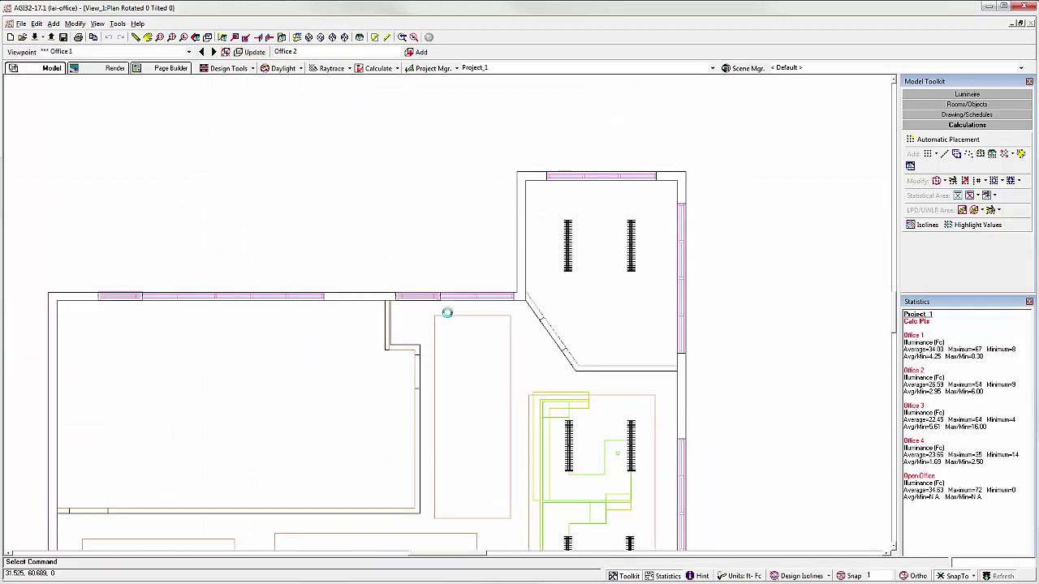
{"action": "scroll", "coordinate": [448, 312], "scroll_direction": "down", "scroll_amount": 2}
{"action": "scroll", "coordinate": [448, 311], "scroll_direction": "up", "scroll_amount": 3}
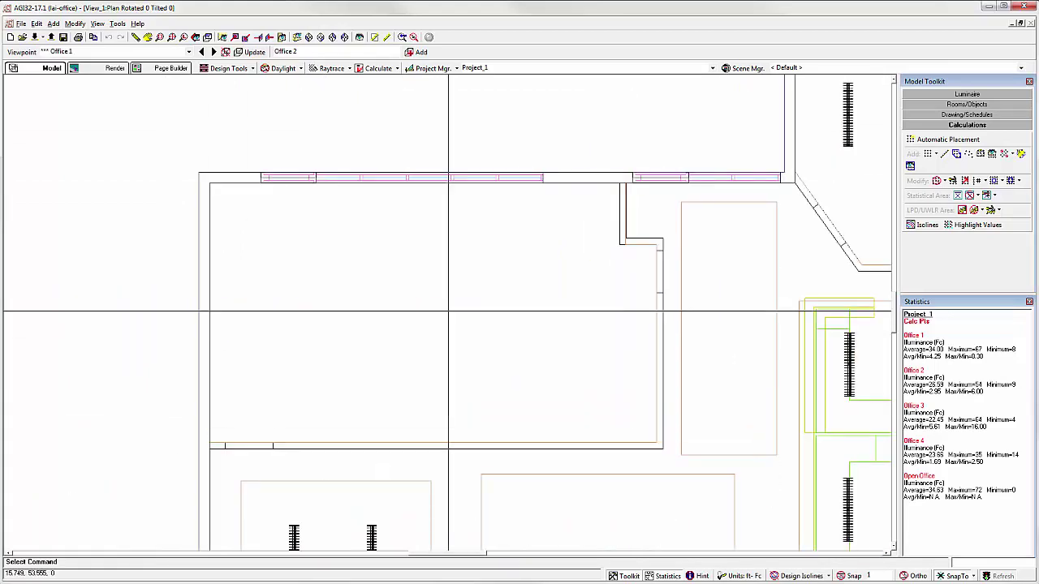
{"action": "scroll", "coordinate": [449, 311], "scroll_direction": "up", "scroll_amount": 1}
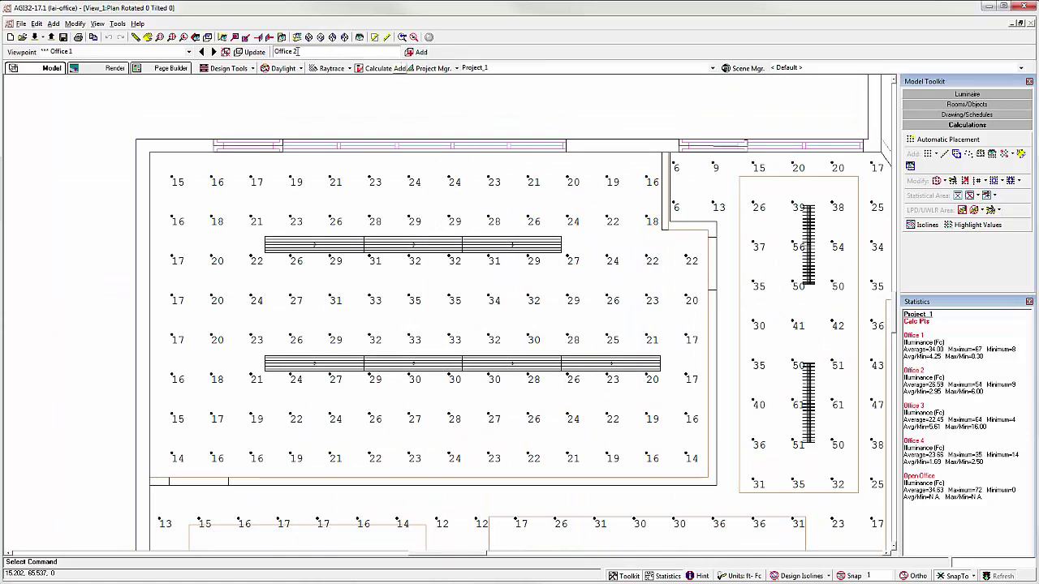
{"action": "left_click", "coordinate": [419, 54]}
{"action": "scroll", "coordinate": [361, 171], "scroll_direction": "down", "scroll_amount": 4}
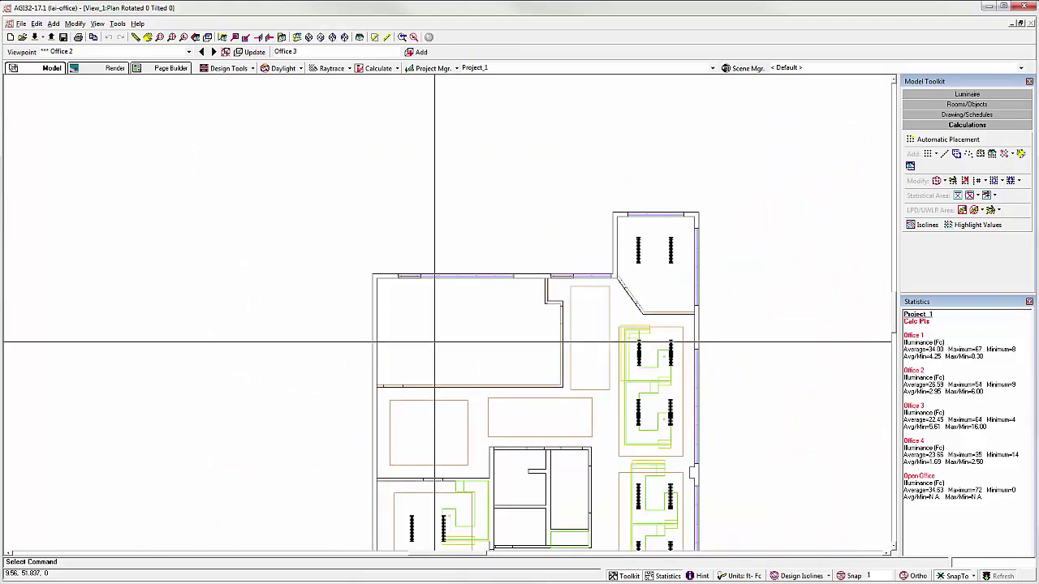
{"action": "scroll", "coordinate": [447, 313], "scroll_direction": "up", "scroll_amount": 5}
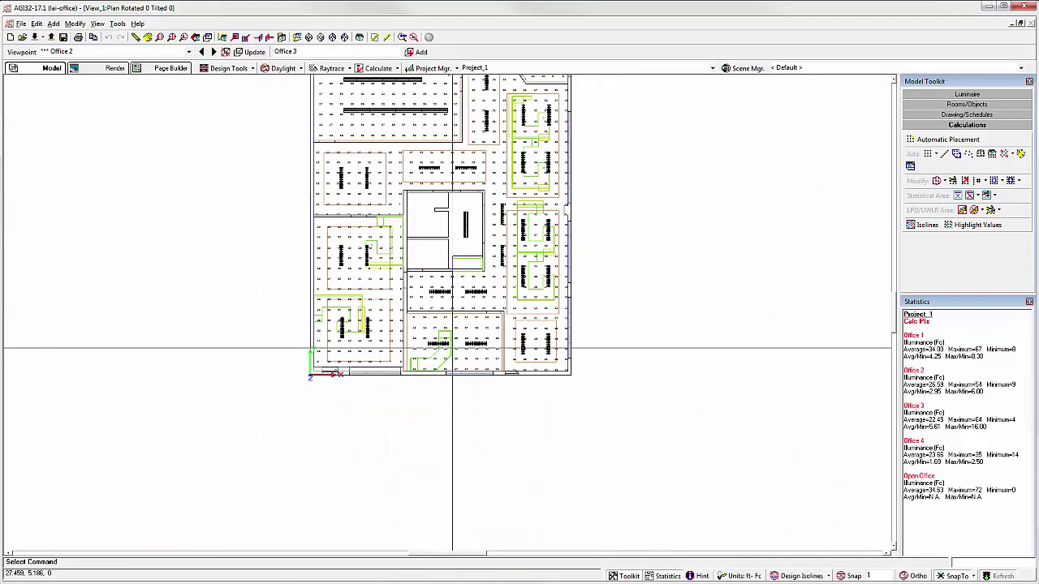
{"action": "scroll", "coordinate": [447, 313], "scroll_direction": "up", "scroll_amount": 2}
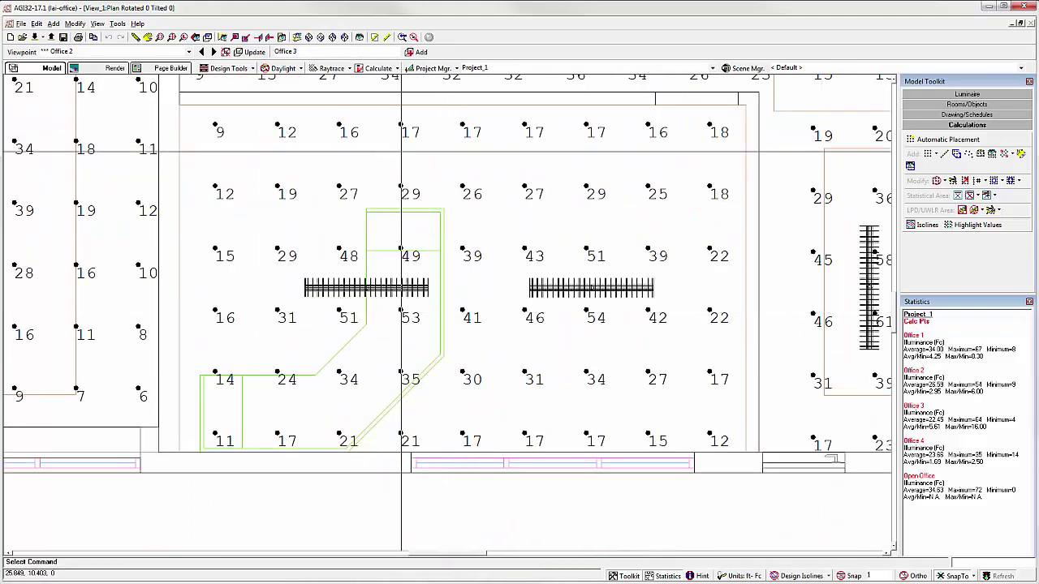
{"action": "left_click", "coordinate": [421, 52]}
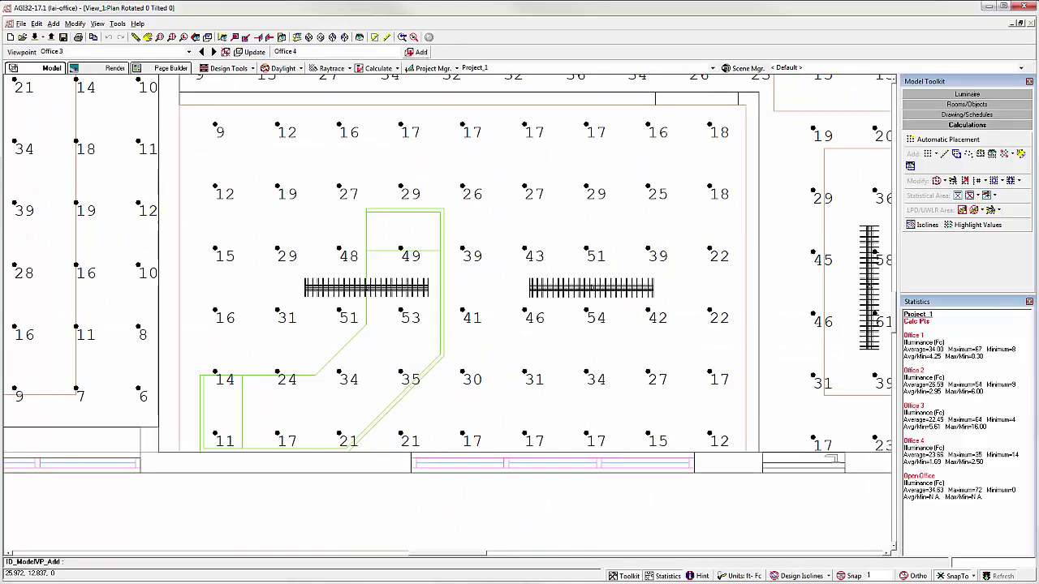
Pan to frame the lower offices and save that view as viewpoint Office 4
{"action": "scroll", "coordinate": [574, 282], "scroll_direction": "down", "scroll_amount": 3}
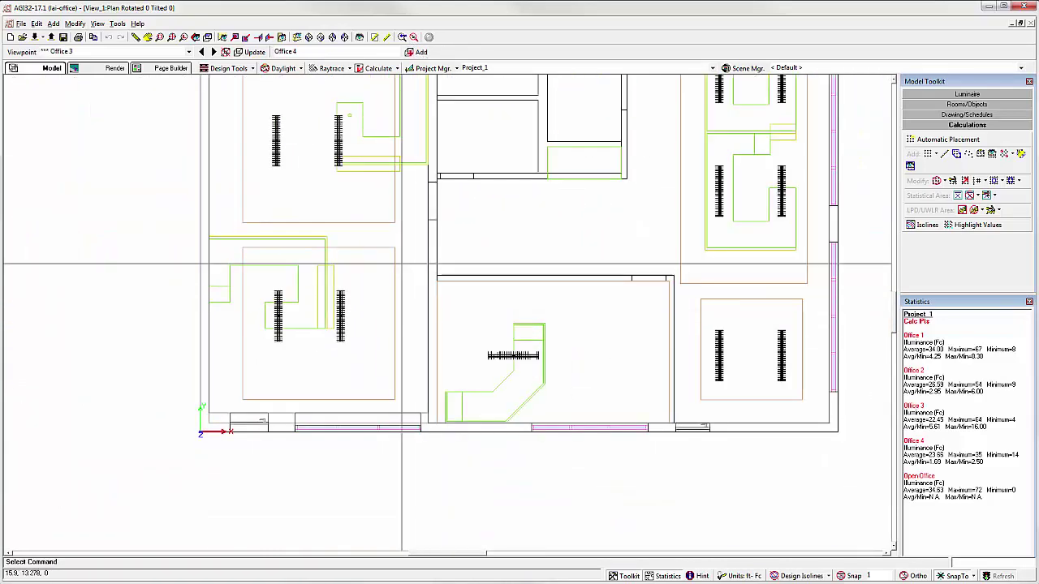
{"action": "scroll", "coordinate": [419, 285], "scroll_direction": "up", "scroll_amount": 1}
{"action": "middle_click_drag", "start_coordinate": [418, 285], "coordinate": [445, 322]}
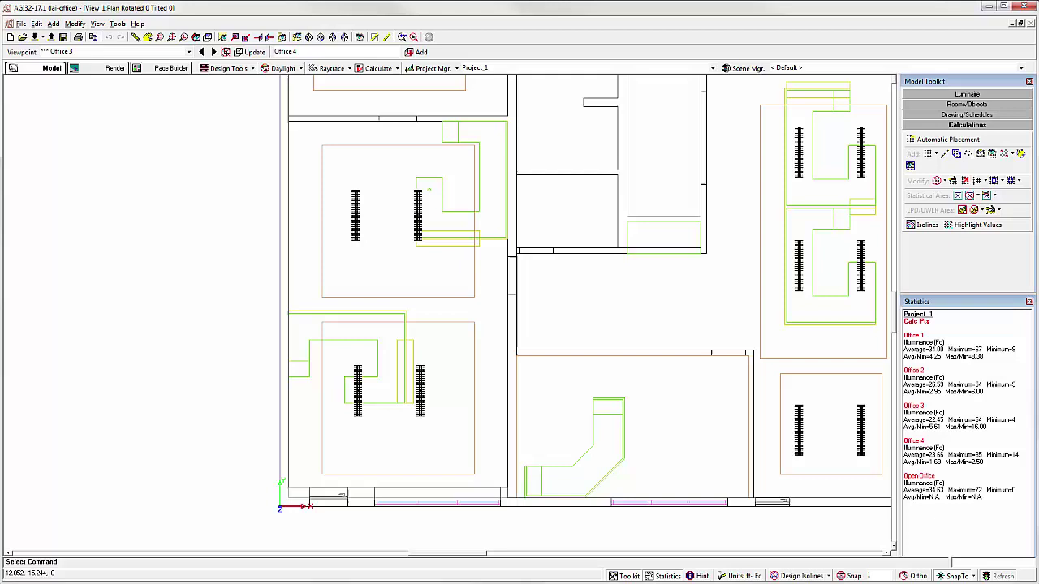
{"action": "left_click", "coordinate": [420, 52]}
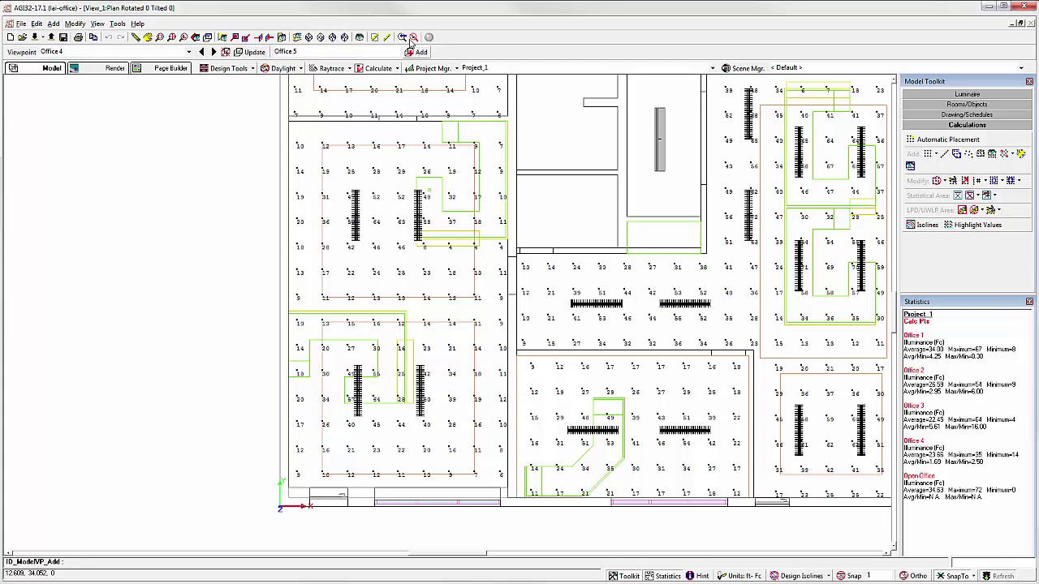
{"action": "left_click", "coordinate": [189, 51]}
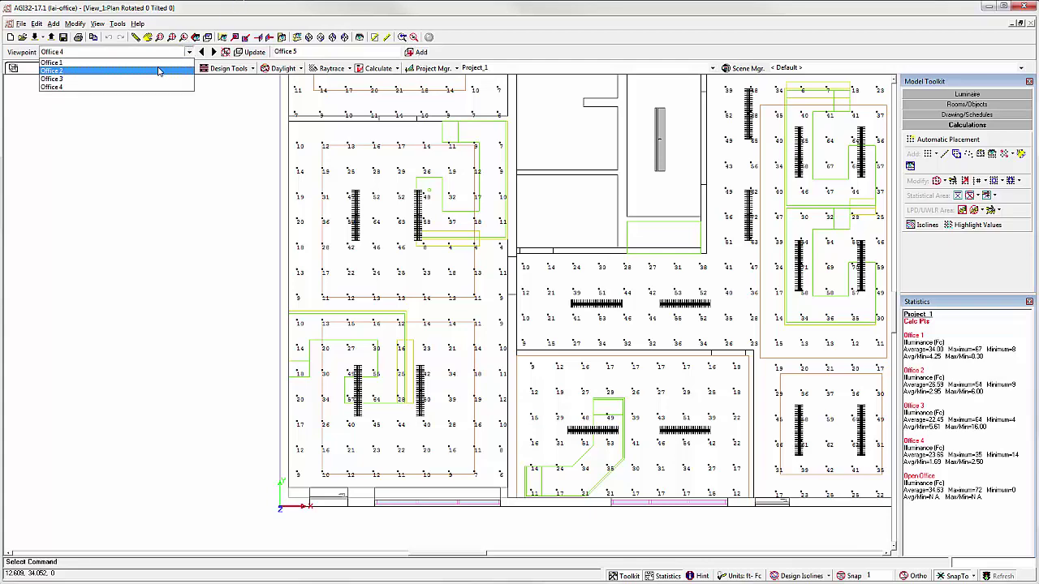
{"action": "left_click", "coordinate": [159, 72]}
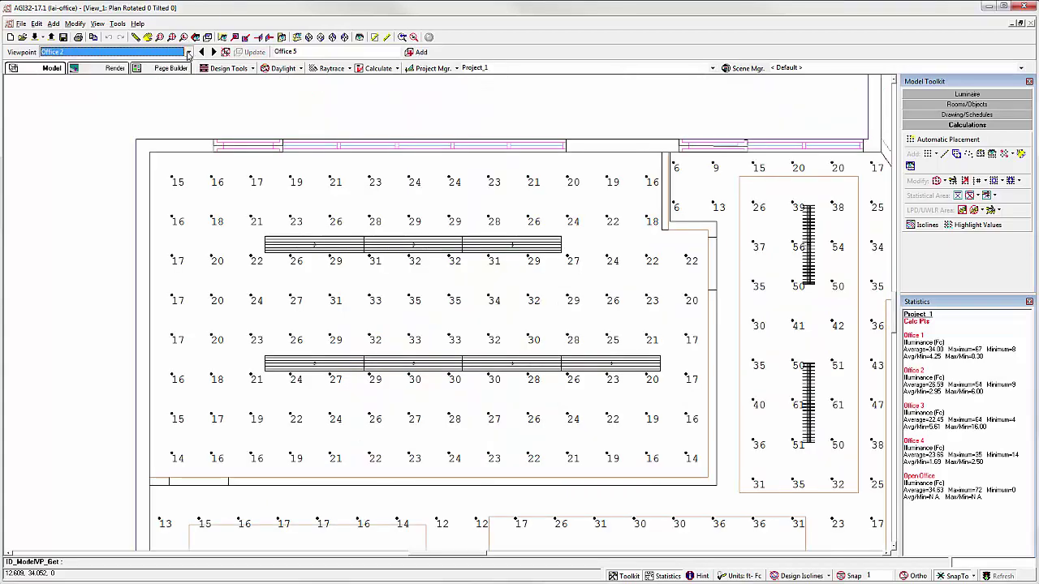
{"action": "left_click", "coordinate": [189, 52]}
{"action": "left_click", "coordinate": [159, 82]}
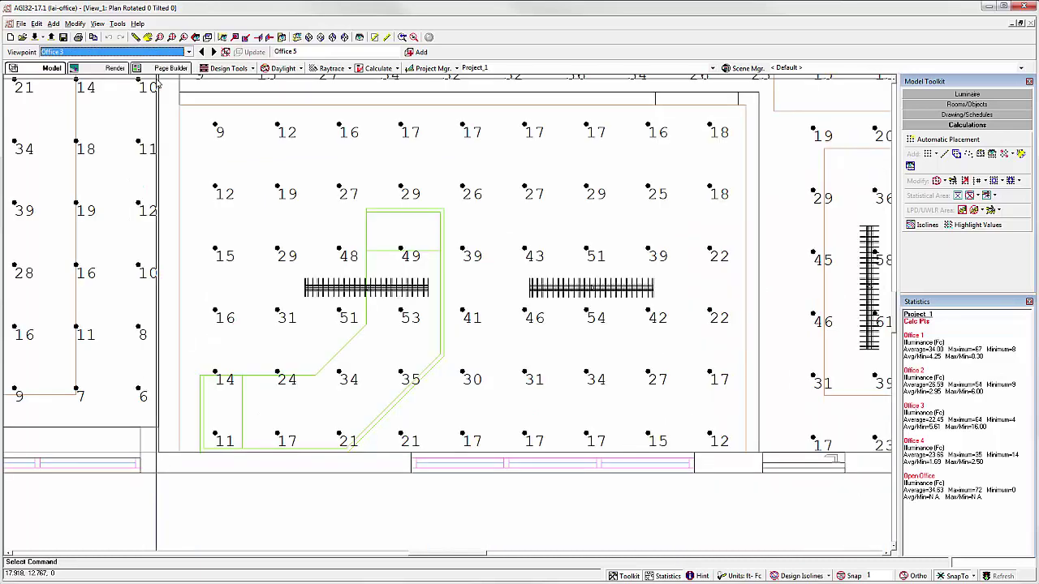
{"action": "left_click", "coordinate": [189, 51]}
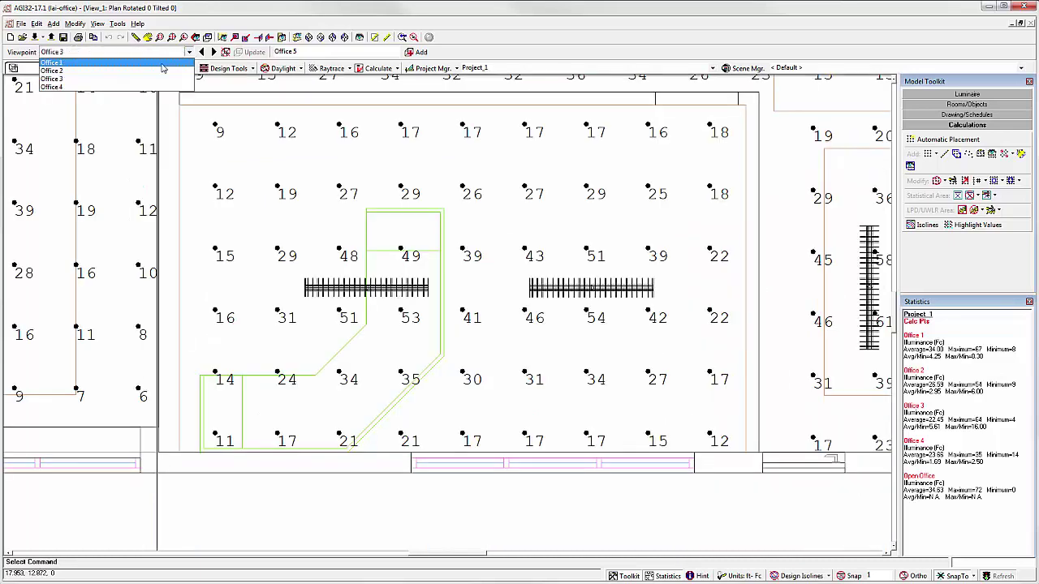
{"action": "left_click", "coordinate": [162, 62]}
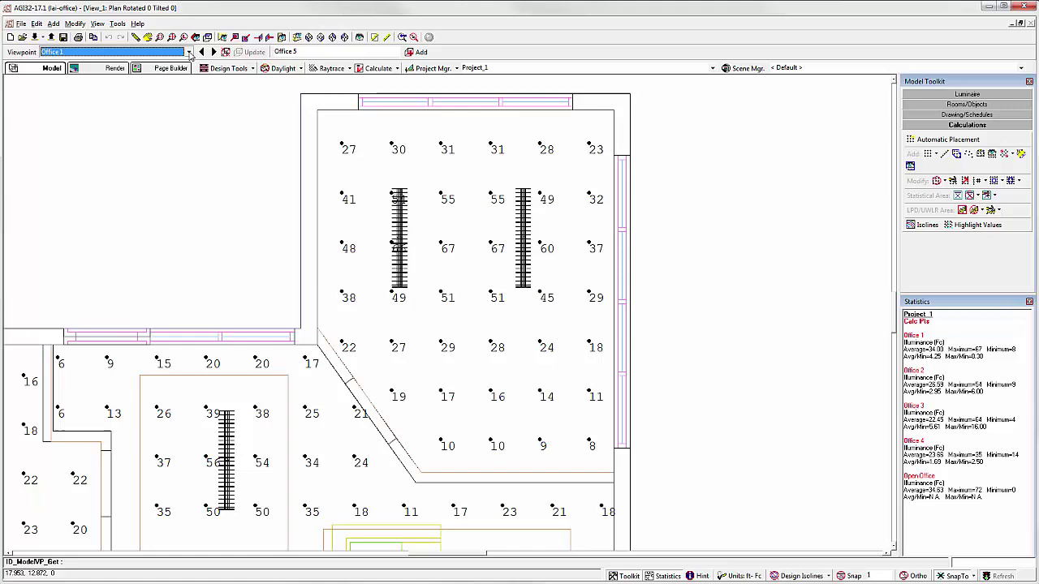
{"action": "left_click", "coordinate": [189, 51]}
{"action": "left_click", "coordinate": [169, 86]}
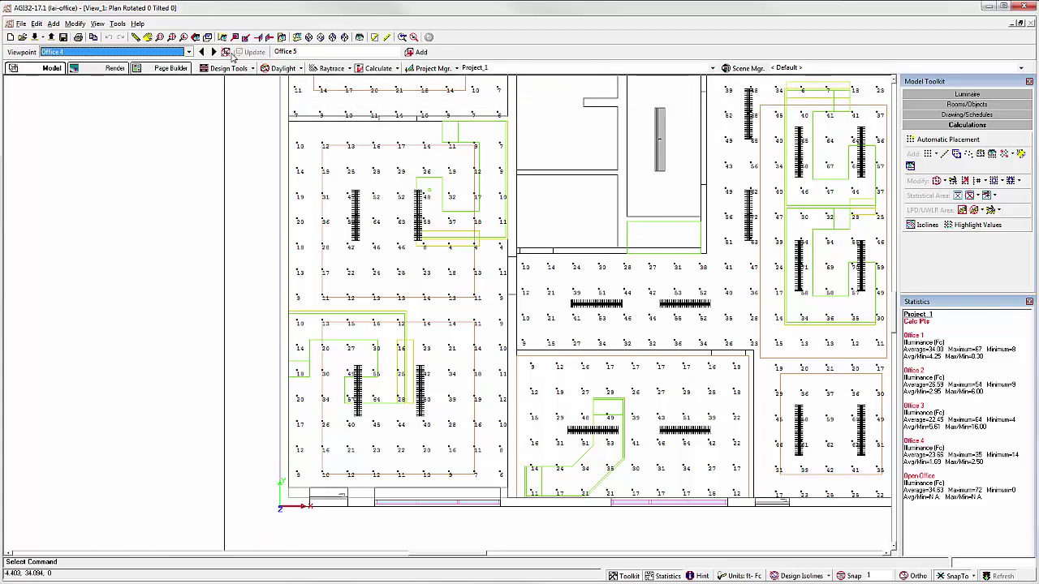
Delete the Office 4 viewpoint and update Office 3 with a shifted framing of its office
{"action": "left_click", "coordinate": [227, 53]}
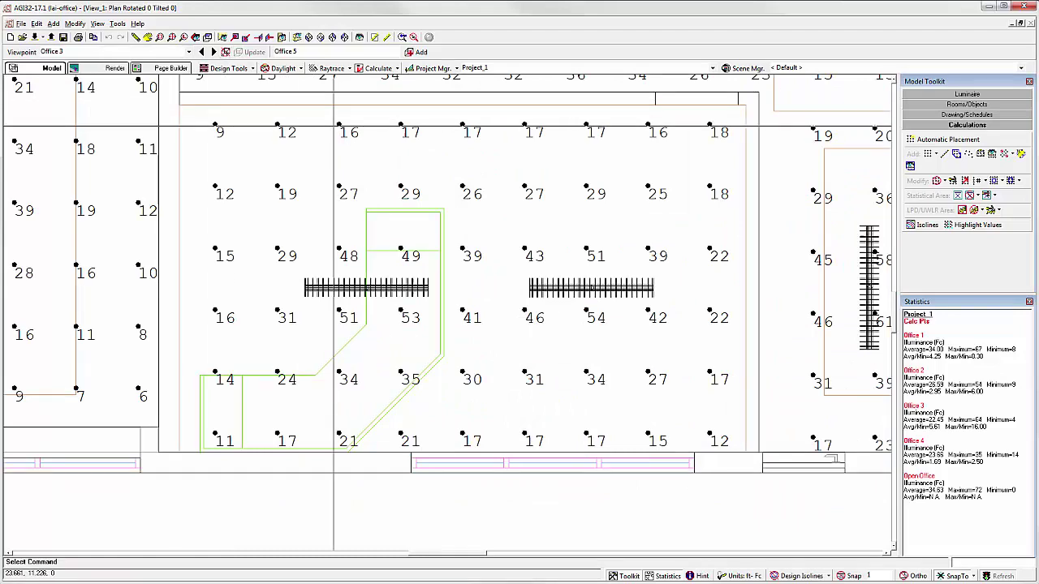
{"action": "middle_click_drag", "start_coordinate": [333, 125], "coordinate": [354, 161]}
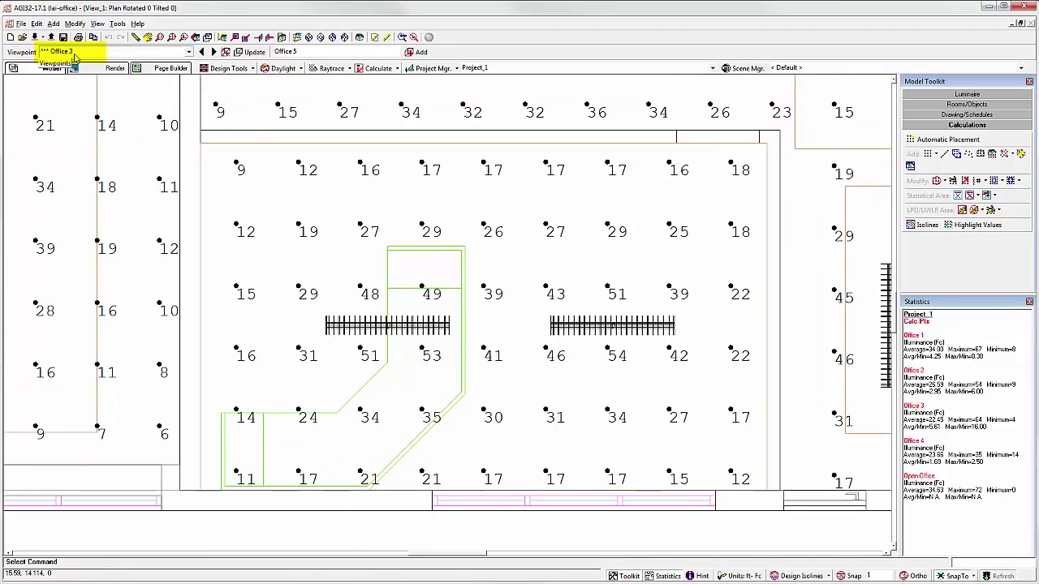
{"action": "left_click", "coordinate": [254, 52]}
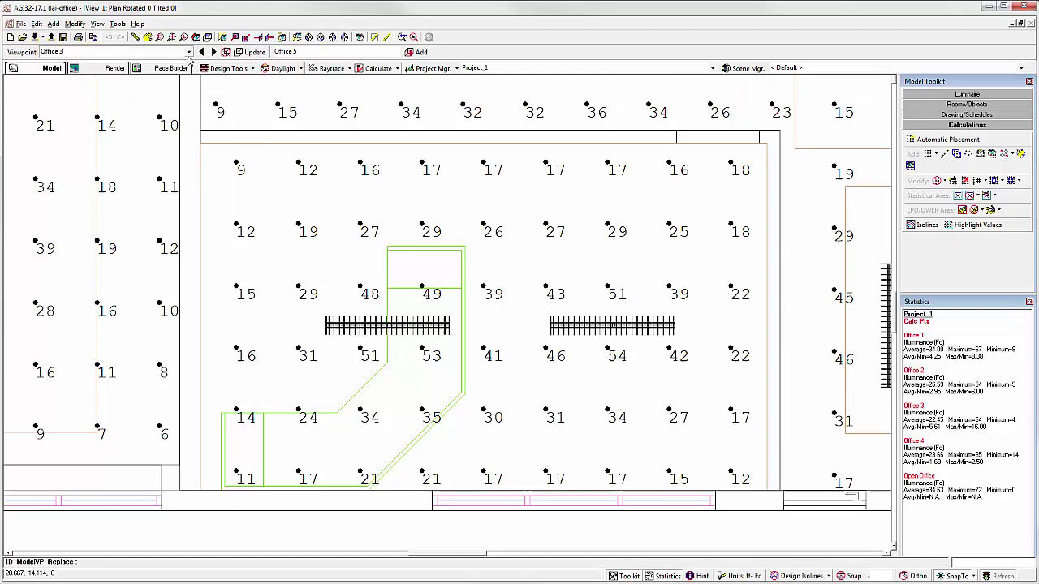
Step through the saved viewpoints Office 1 and Office 2, ending back on Office 3
{"action": "left_click", "coordinate": [189, 51]}
{"action": "key", "text": "Up"}
{"action": "key", "text": "Up"}
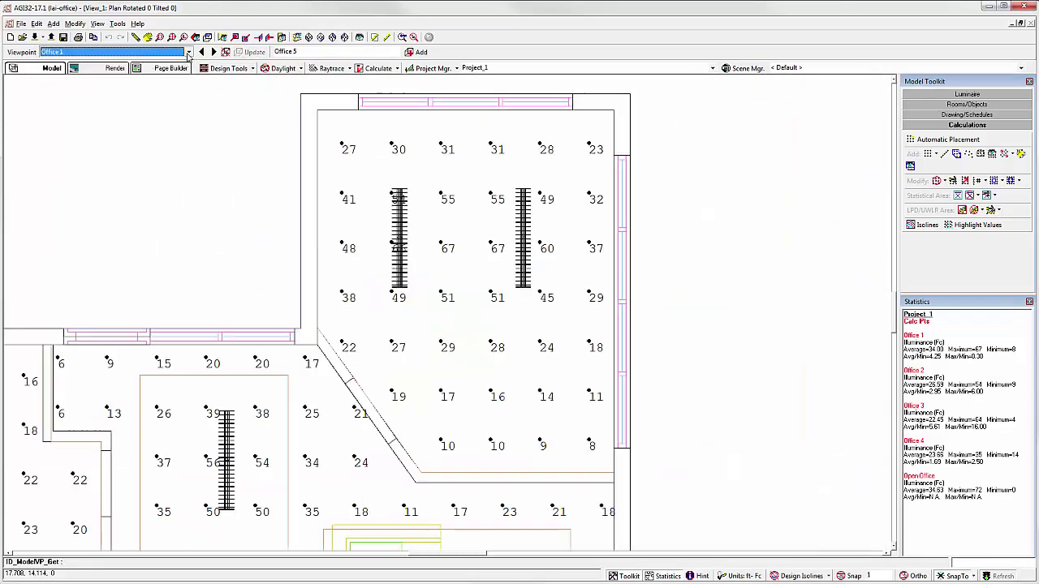
{"action": "key", "text": "Down"}
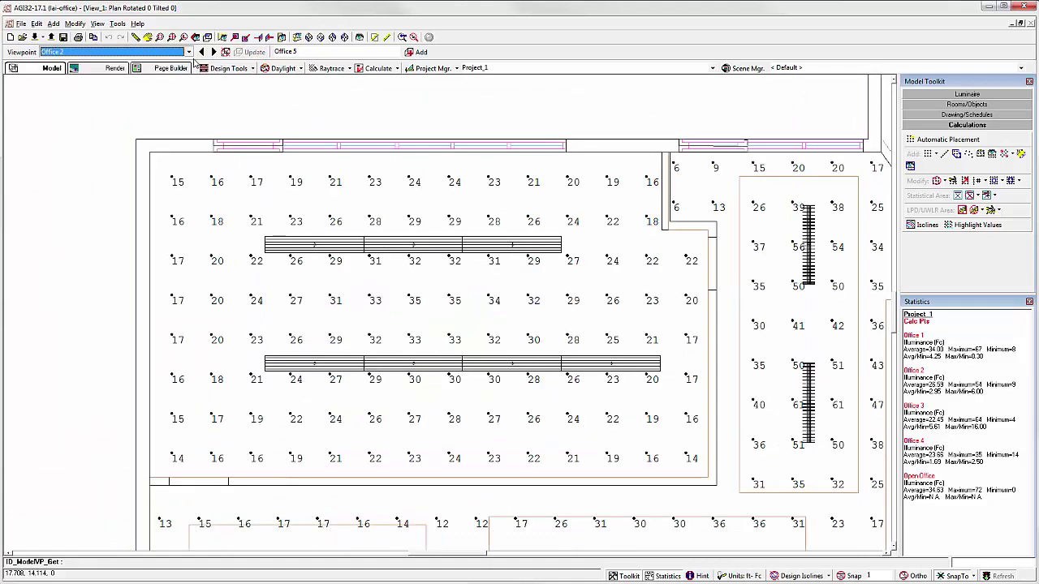
{"action": "left_click", "coordinate": [176, 78]}
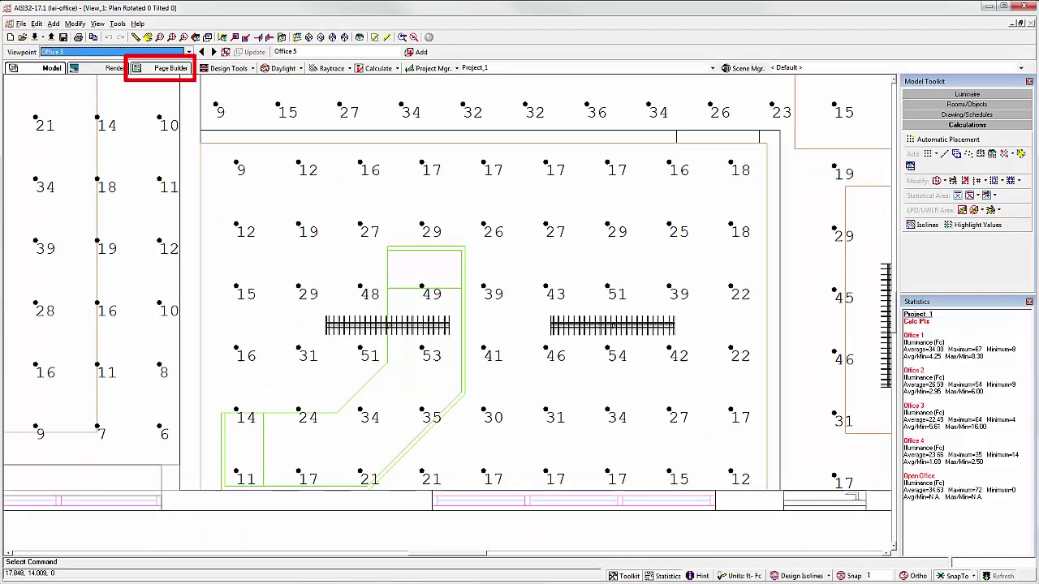
In Page Builder, set the page 3 viewport's View Type to Viewpoint using Office 1
{"action": "left_click", "coordinate": [170, 70]}
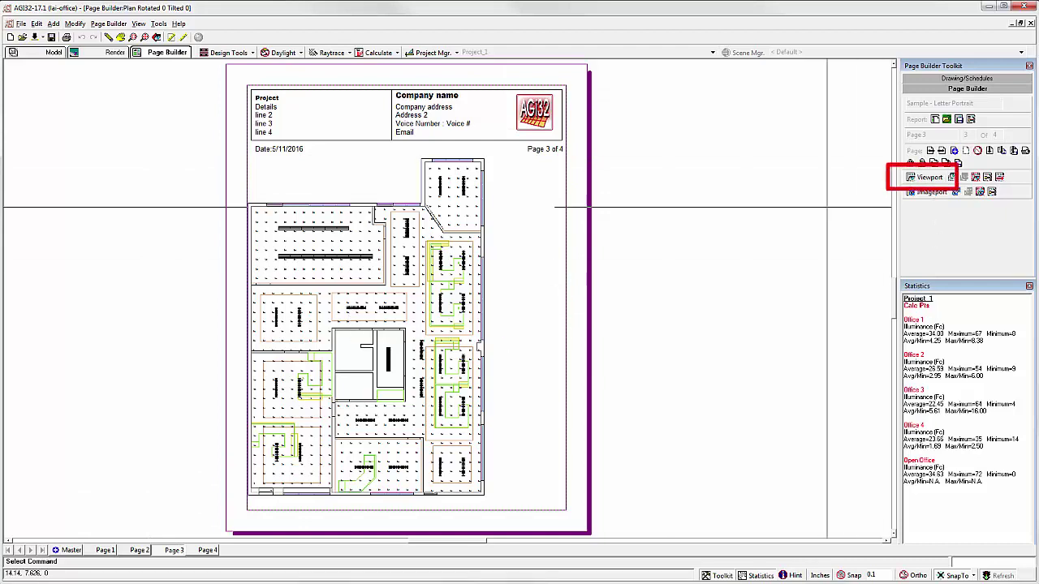
{"action": "right_click", "coordinate": [396, 260]}
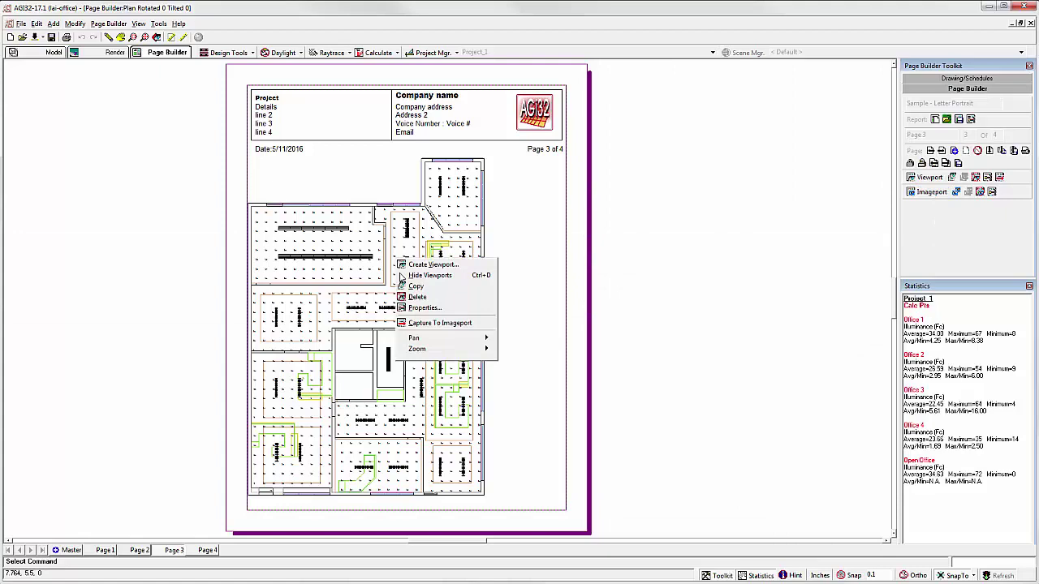
{"action": "left_click", "coordinate": [420, 307]}
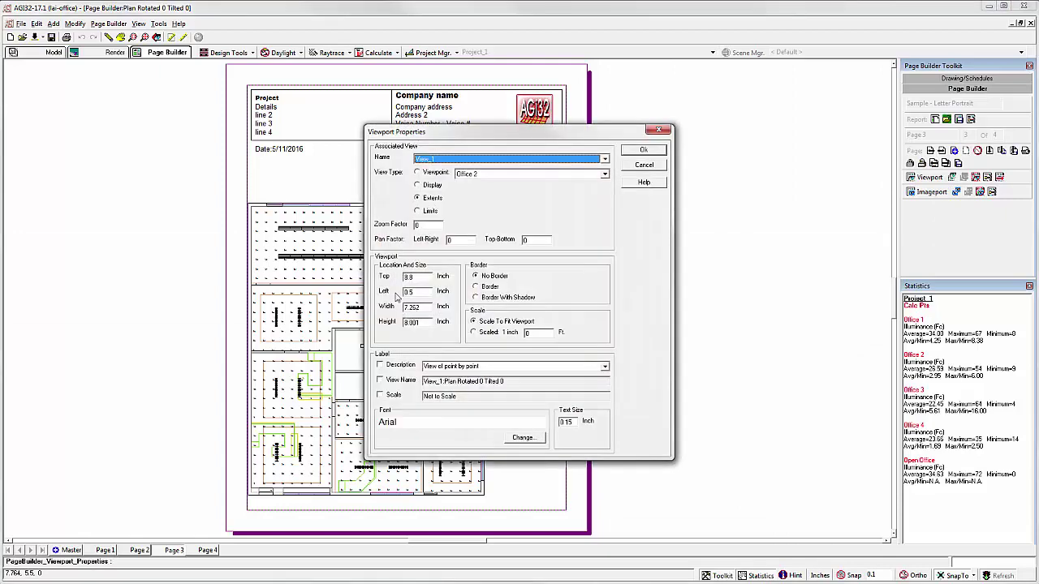
{"action": "left_click", "coordinate": [428, 175]}
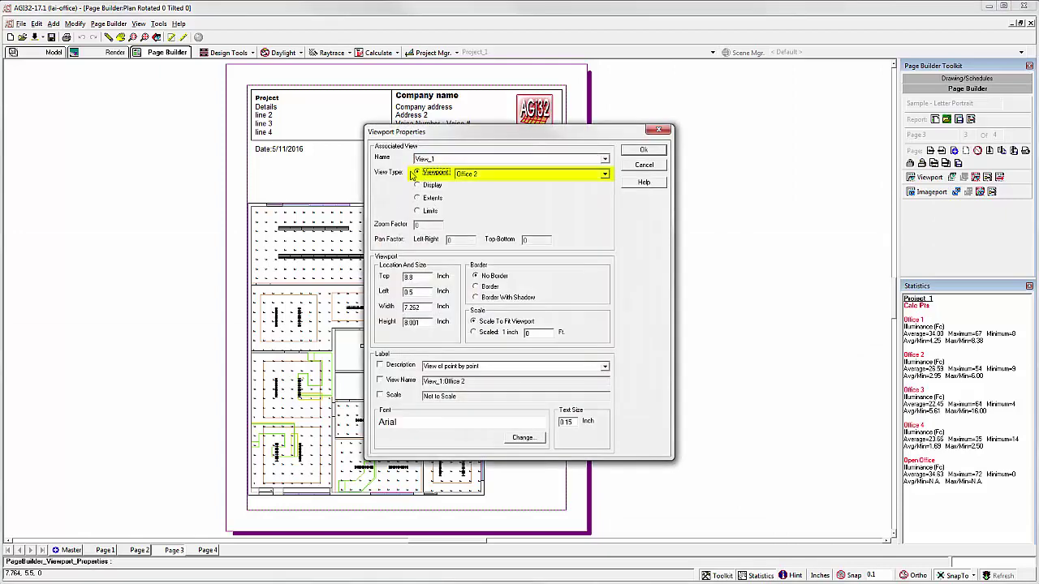
{"action": "left_click", "coordinate": [604, 174]}
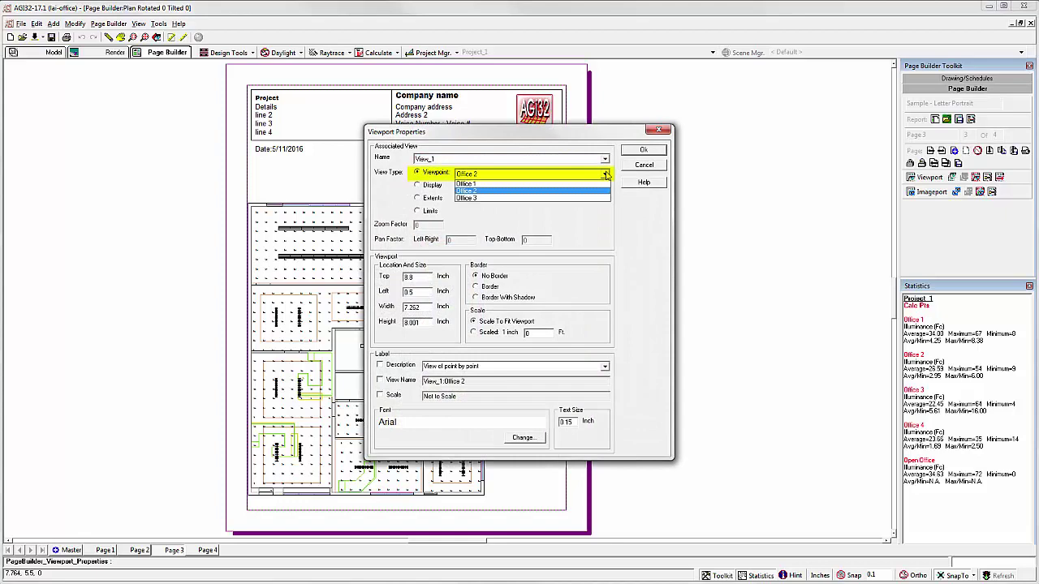
{"action": "left_click", "coordinate": [548, 190]}
{"action": "left_click", "coordinate": [643, 150]}
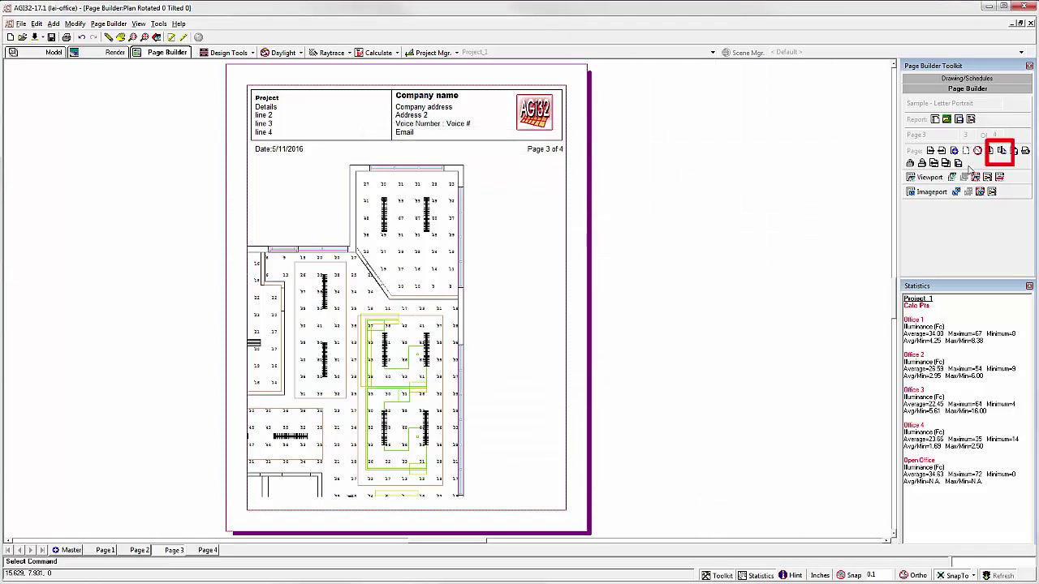
Insert three copies of the current page
{"action": "left_click", "coordinate": [1004, 151]}
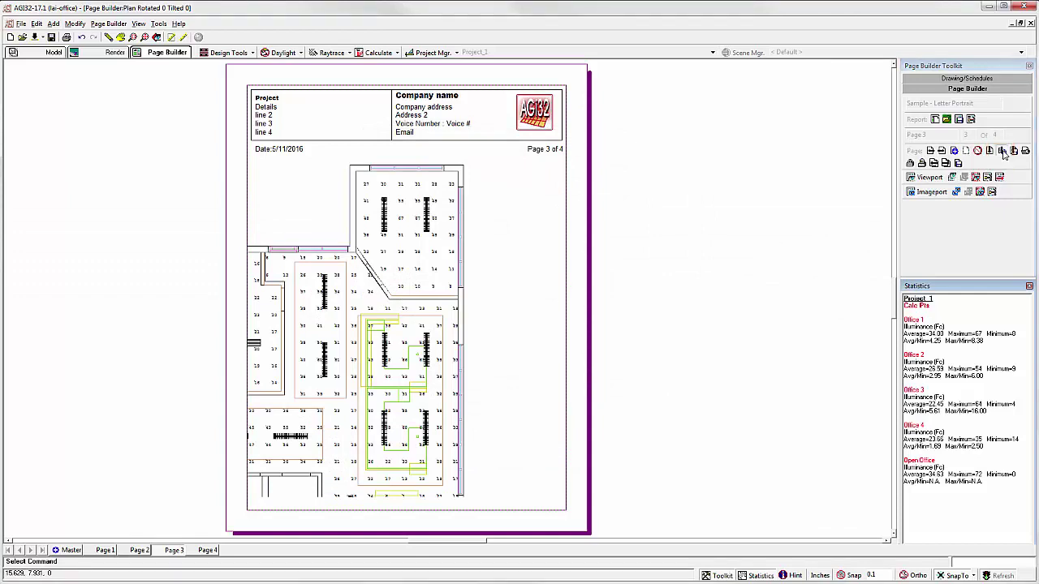
{"action": "left_click", "coordinate": [1003, 152]}
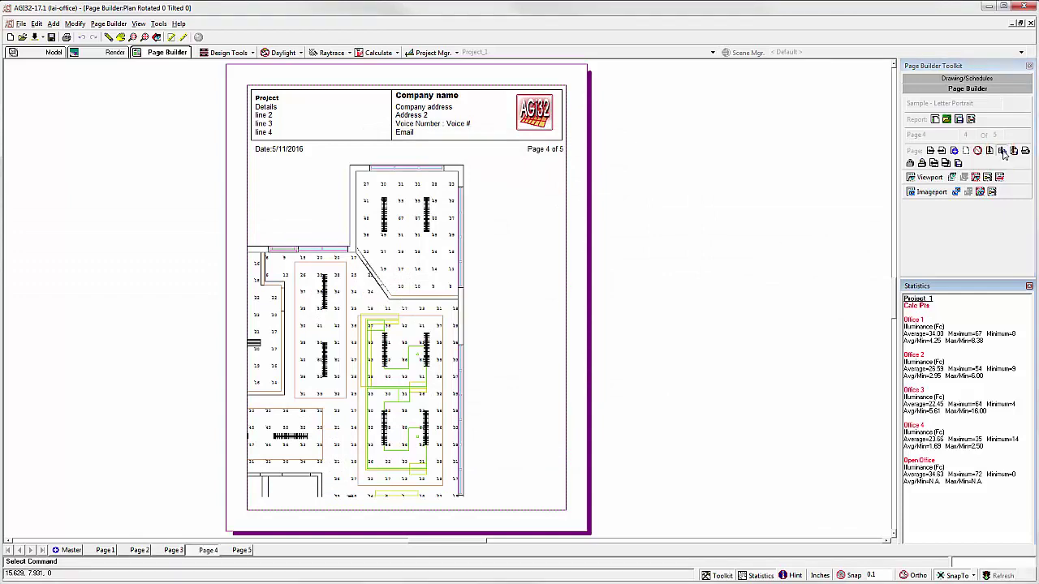
{"action": "left_click", "coordinate": [1002, 152]}
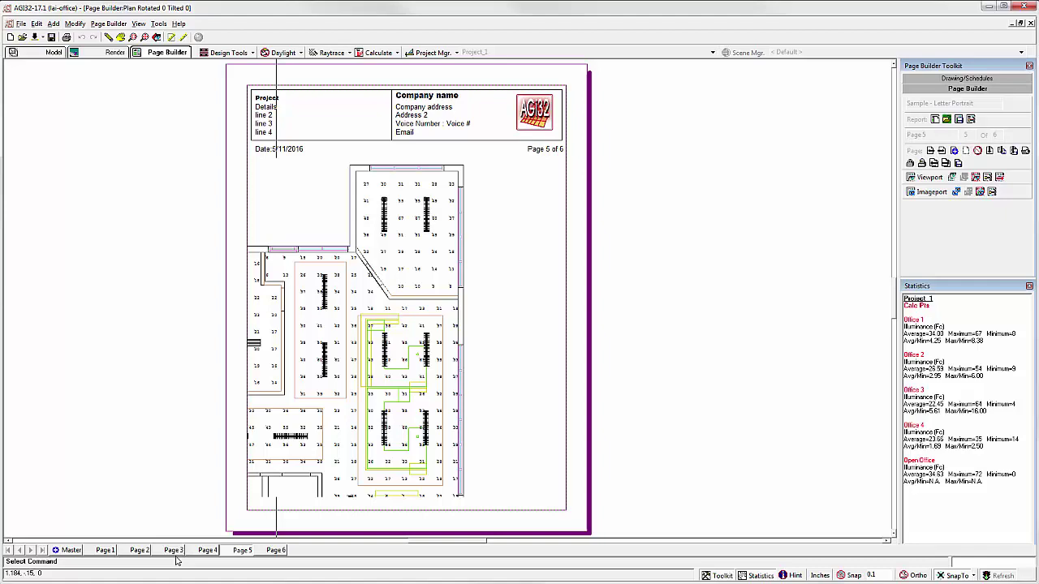
Set the page 4 viewport to show the Office 2 viewpoint
{"action": "left_click", "coordinate": [207, 551]}
{"action": "right_click", "coordinate": [386, 306]}
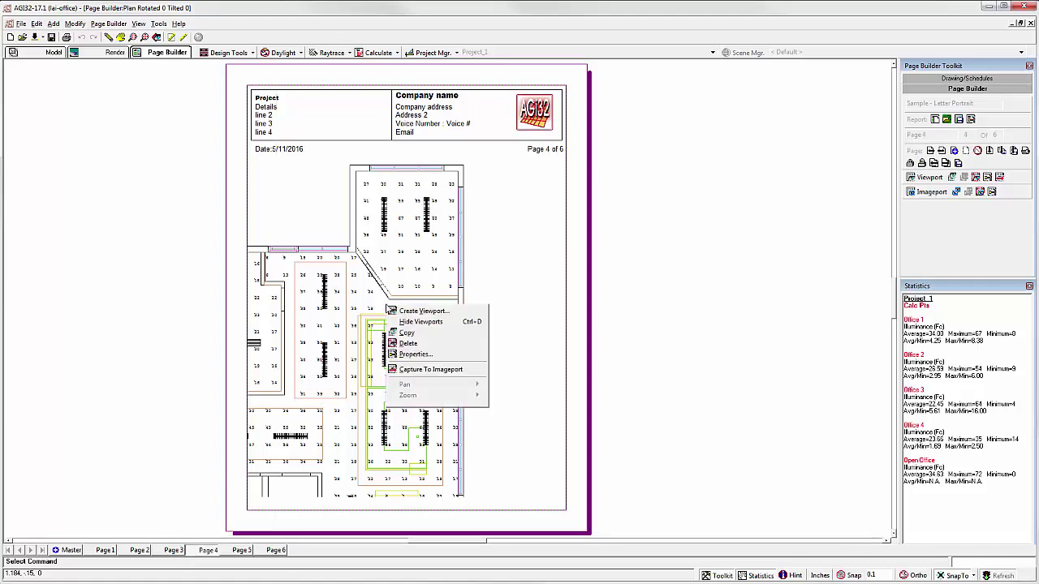
{"action": "left_click", "coordinate": [411, 356]}
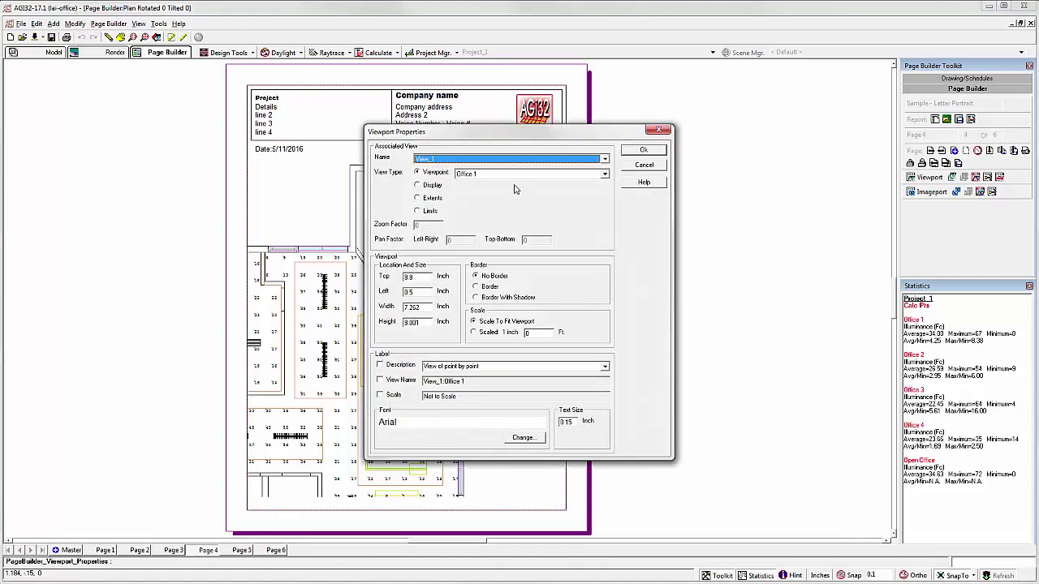
{"action": "left_click", "coordinate": [603, 176]}
{"action": "left_click", "coordinate": [542, 192]}
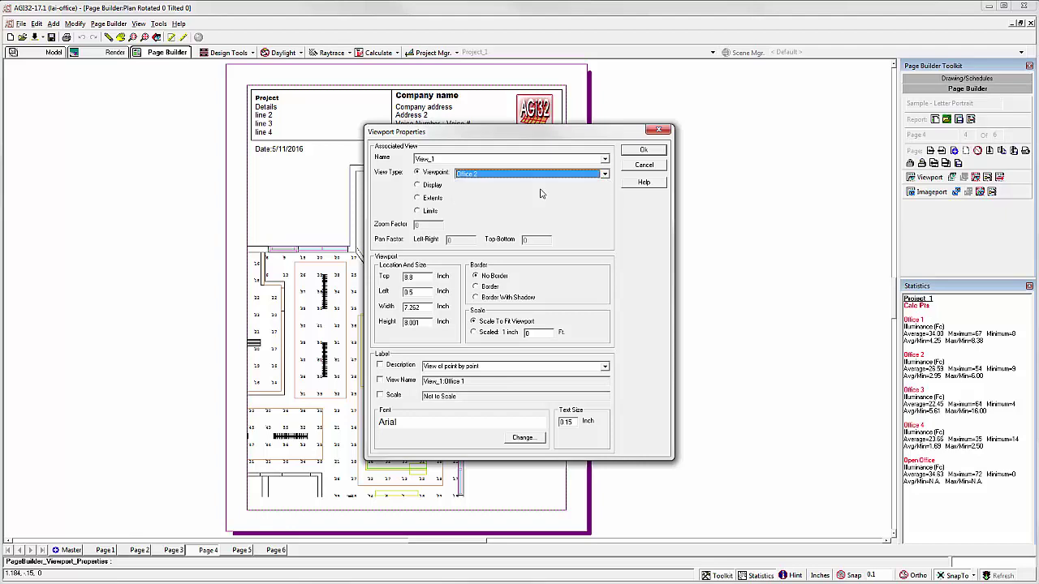
{"action": "left_click", "coordinate": [643, 150]}
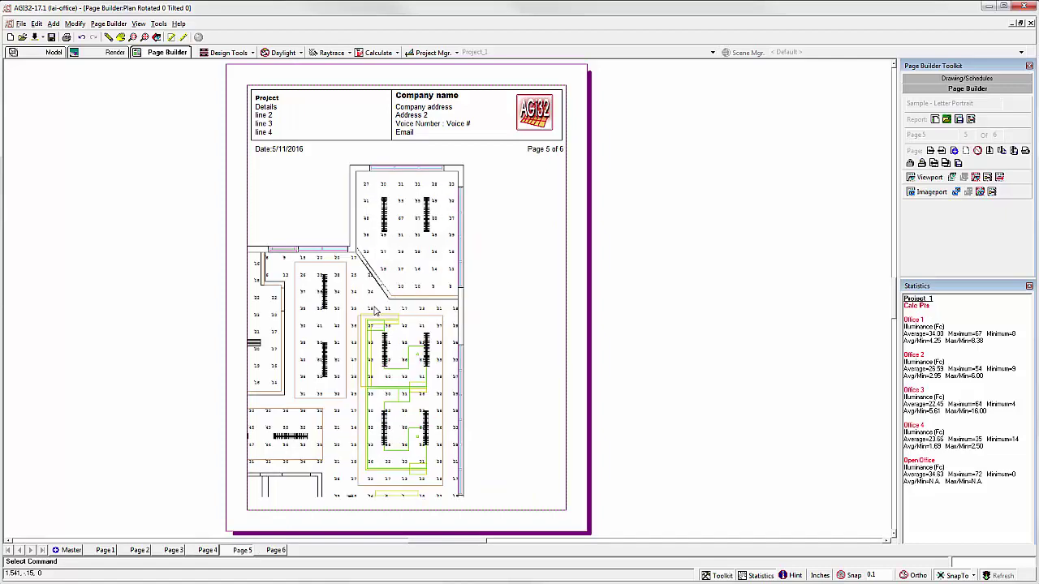
Set the page 5 viewport to show the Office 3 viewpoint
{"action": "right_click", "coordinate": [375, 311]}
{"action": "left_click", "coordinate": [398, 363]}
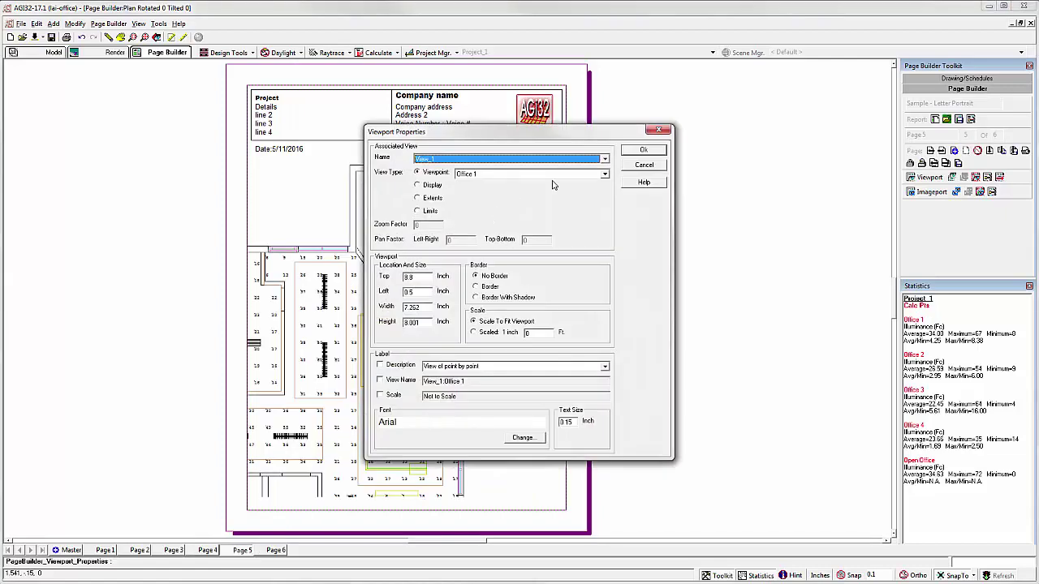
{"action": "left_click", "coordinate": [605, 174]}
{"action": "left_click", "coordinate": [550, 204]}
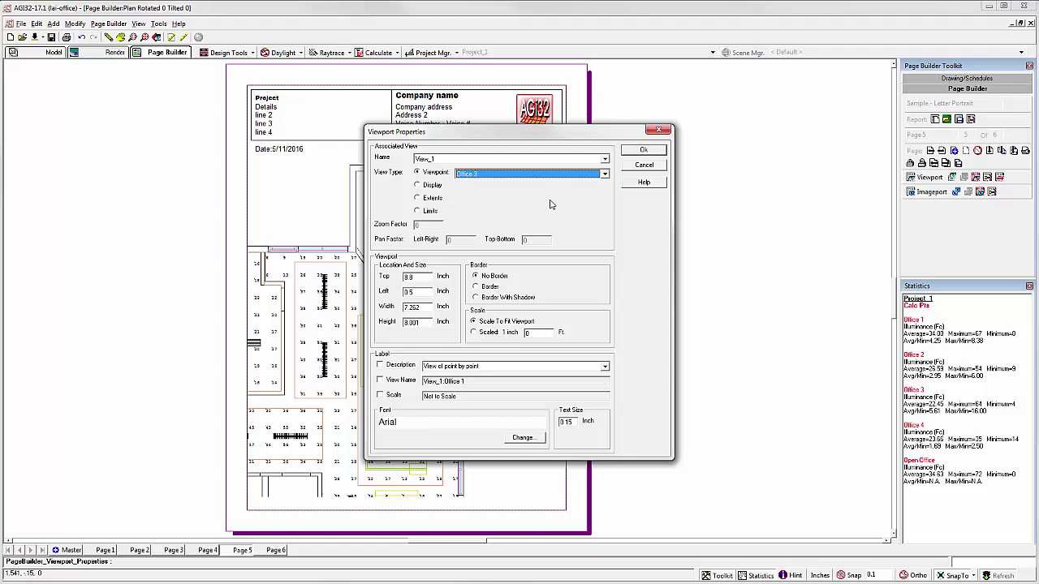
{"action": "left_click", "coordinate": [638, 150]}
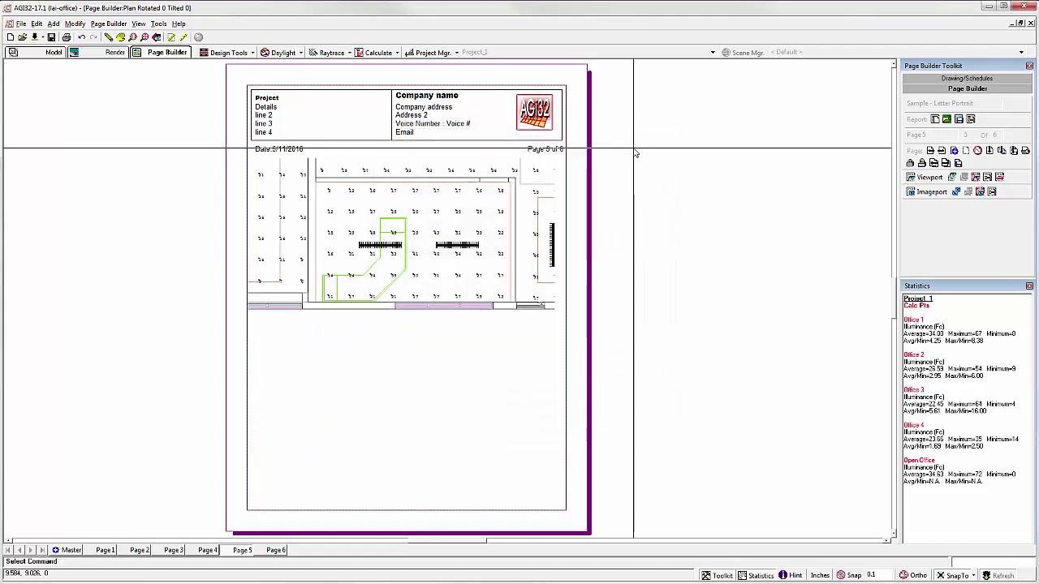
Switch to the Page 3 tab of the Page Builder layout
{"action": "left_click", "coordinate": [174, 551]}
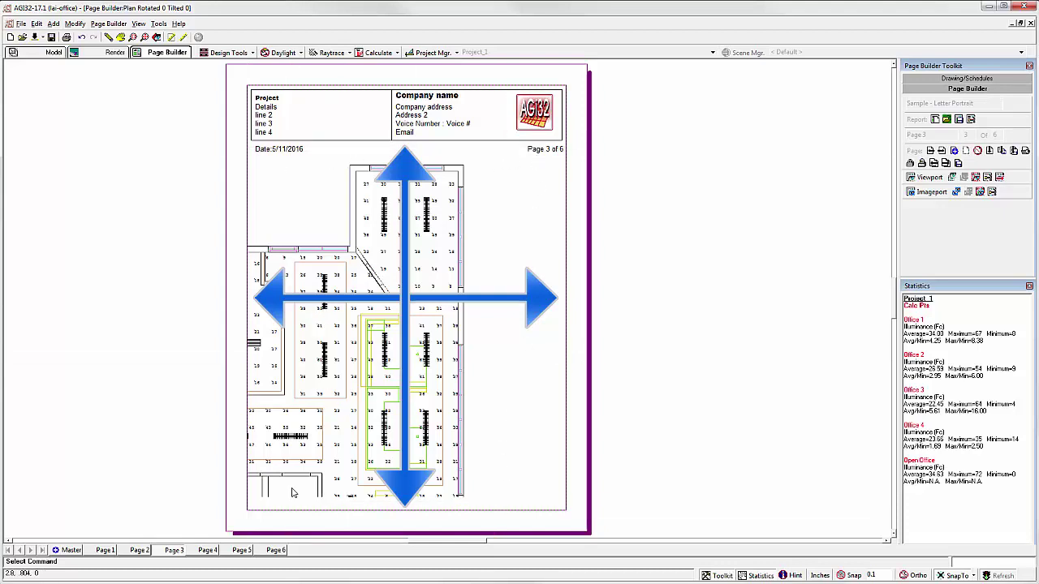
Show the Office 1 viewpoint in the Model workspace
{"action": "left_click", "coordinate": [53, 52]}
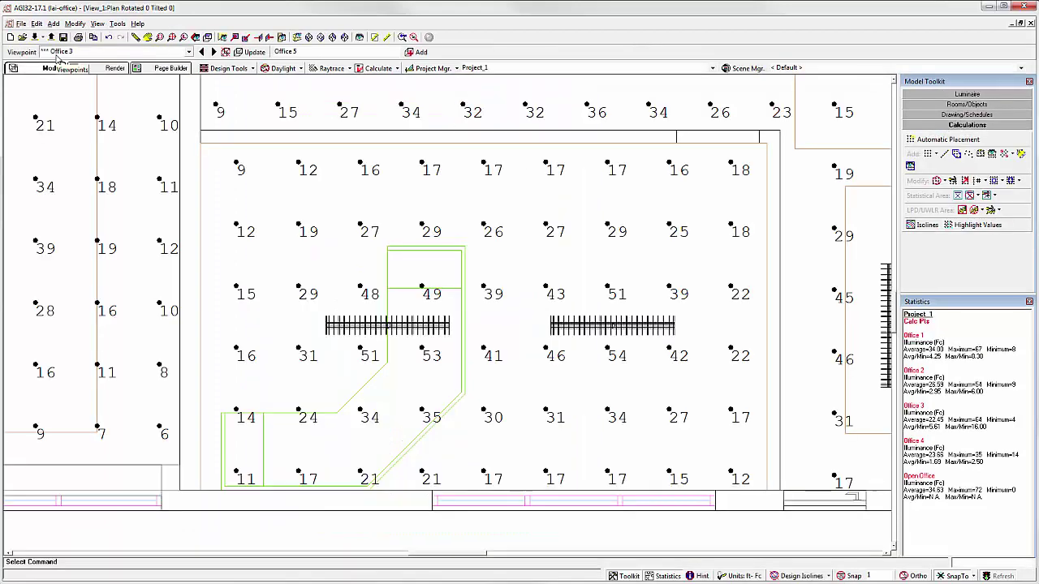
{"action": "left_click", "coordinate": [102, 55]}
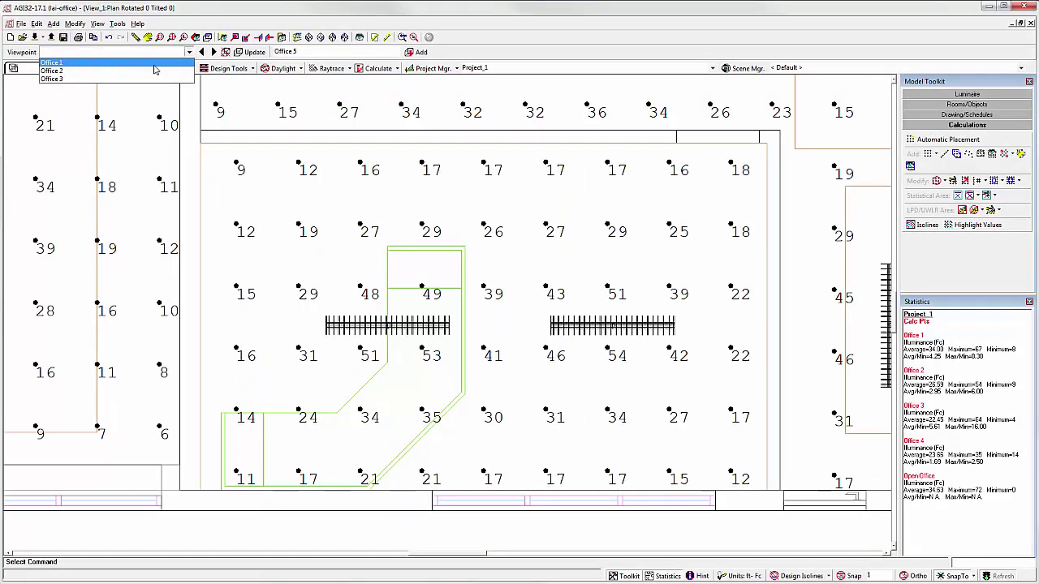
{"action": "left_click", "coordinate": [155, 63]}
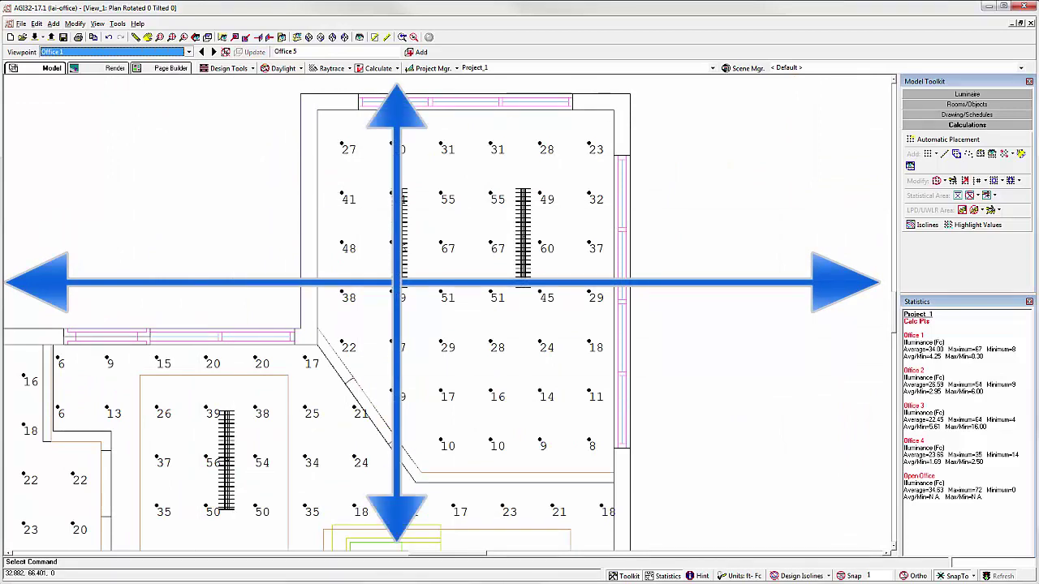
Drag the page 3 viewport's bottom edge up to shorten it, then return to Model
{"action": "left_click", "coordinate": [170, 68]}
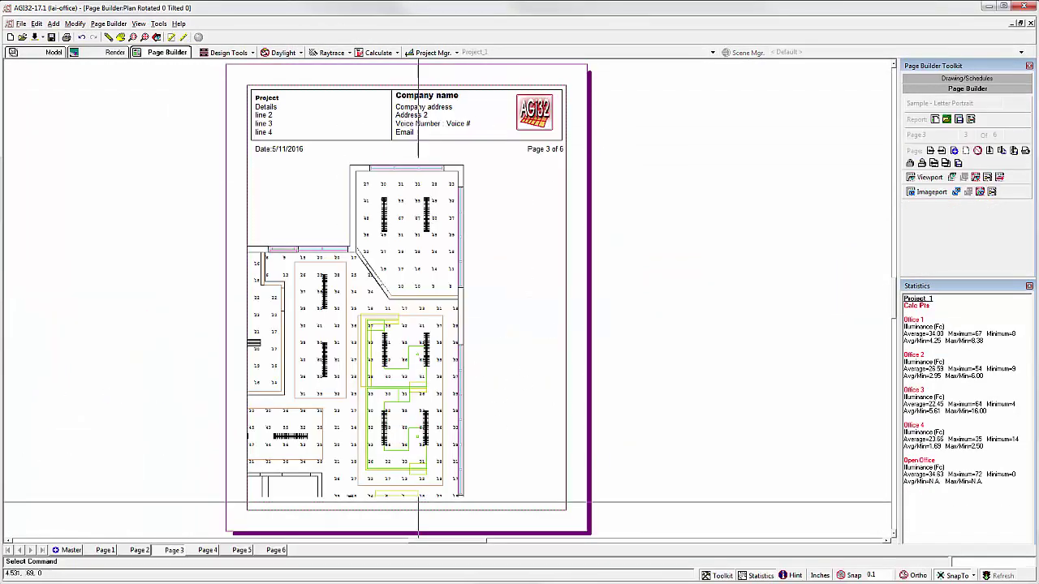
{"action": "left_click_drag", "start_coordinate": [417, 497], "coordinate": [409, 317]}
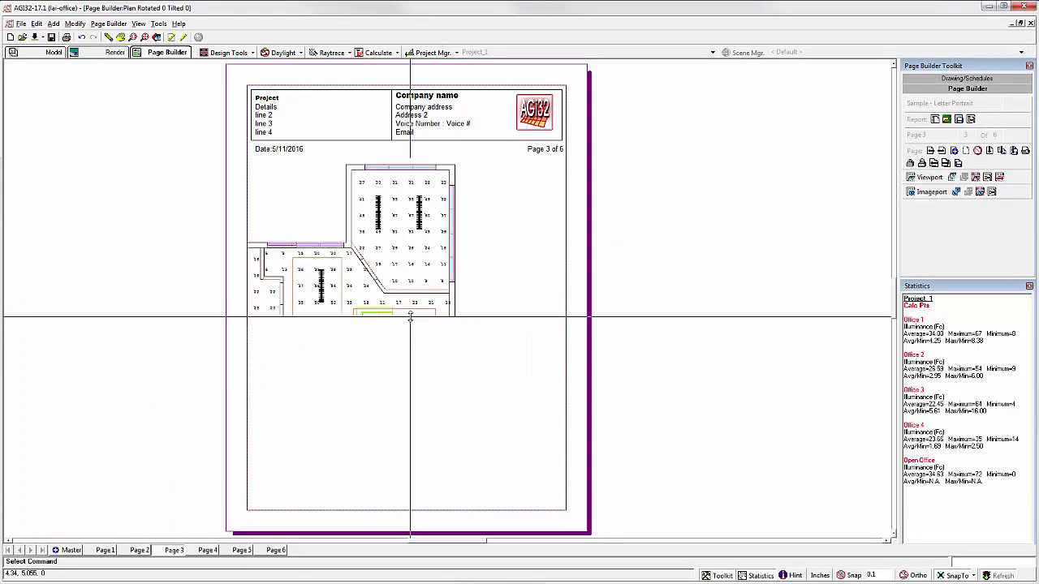
{"action": "left_click", "coordinate": [50, 52]}
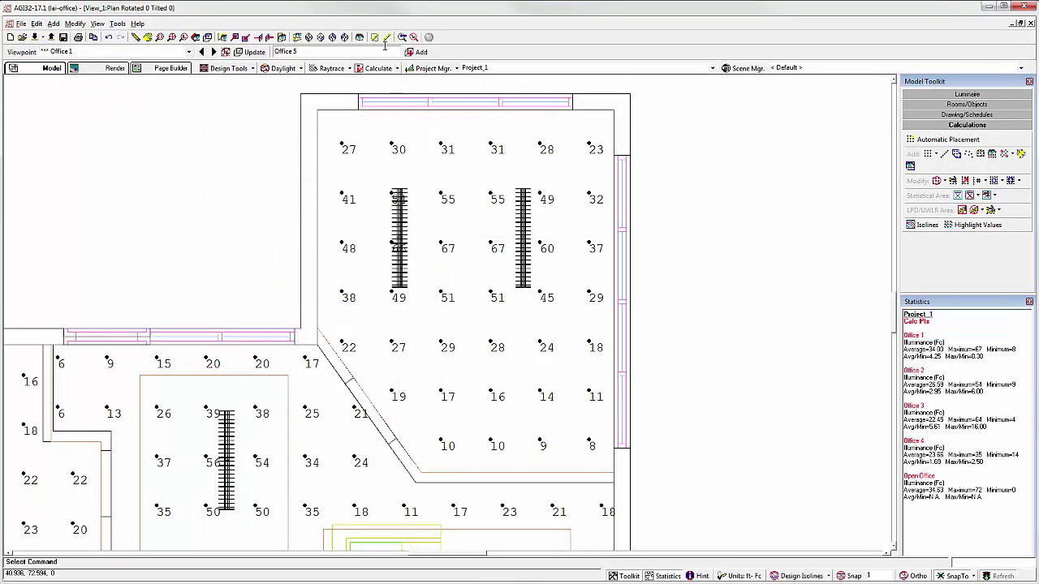
Add a new model view named 2, tiled beside View_1
{"action": "left_click", "coordinate": [360, 38]}
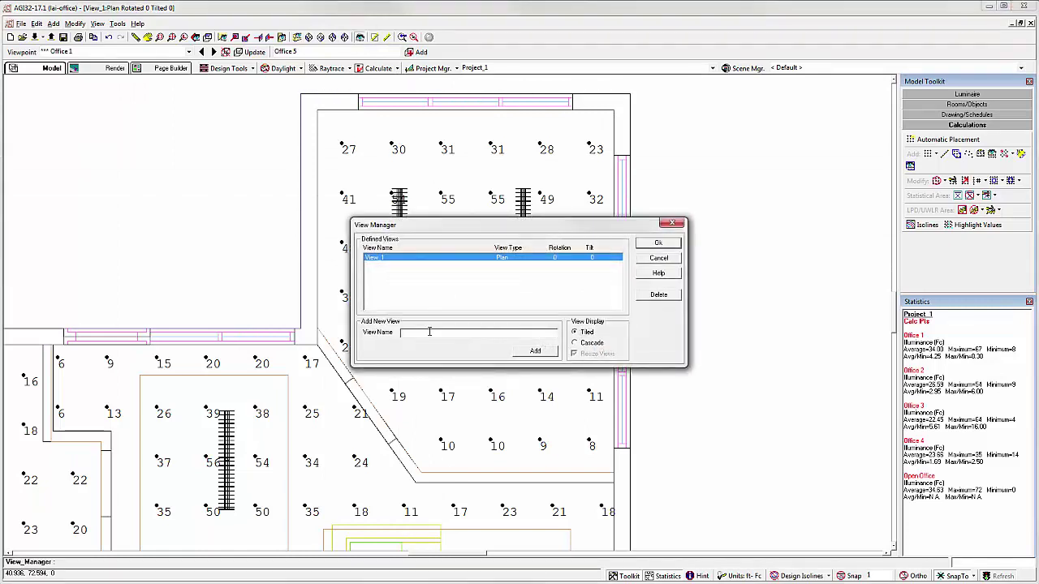
{"action": "type", "text": "2"}
{"action": "left_click", "coordinate": [535, 352]}
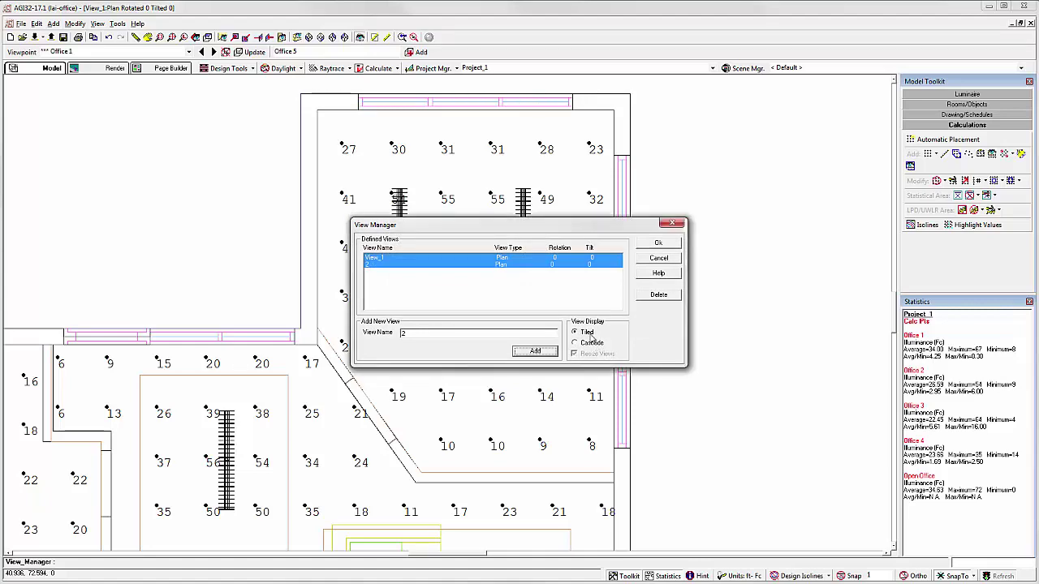
{"action": "left_click", "coordinate": [659, 244]}
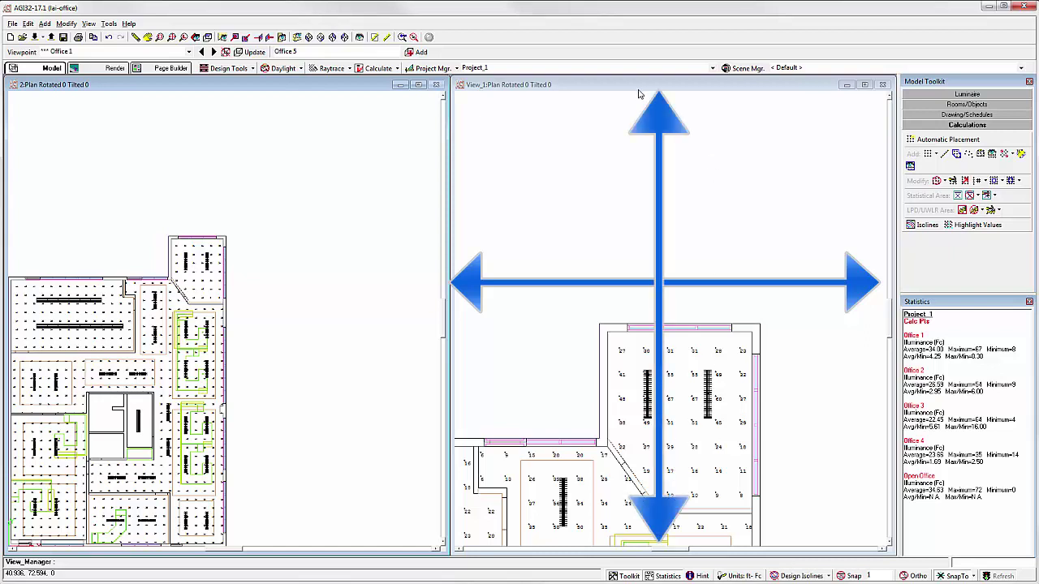
Pan and zoom the right view onto Office 1 and update the Office 1 viewpoint
{"action": "middle_click_drag", "start_coordinate": [688, 458], "coordinate": [708, 355]}
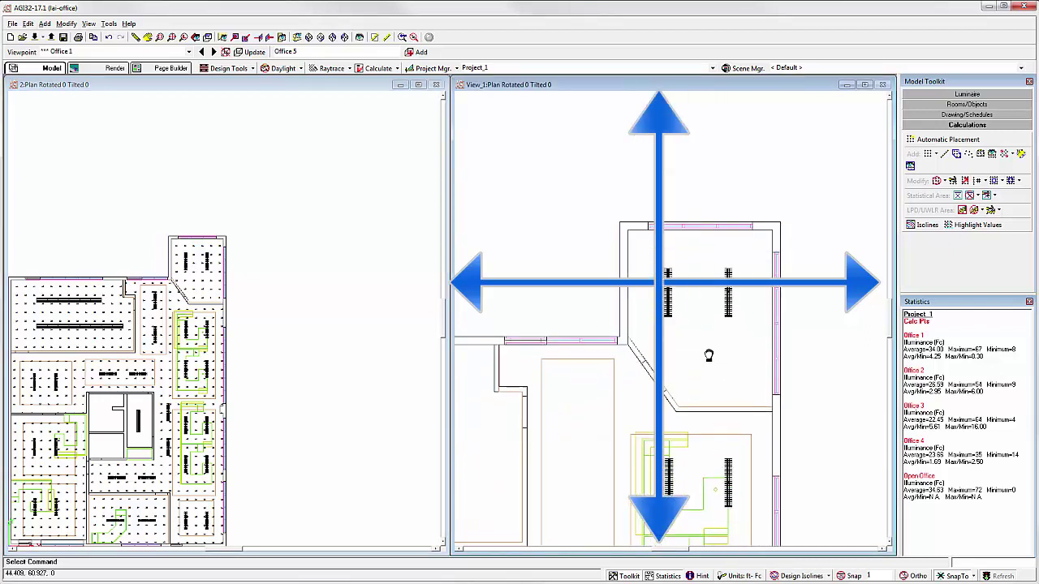
{"action": "scroll", "coordinate": [709, 355], "scroll_direction": "up", "scroll_amount": 2}
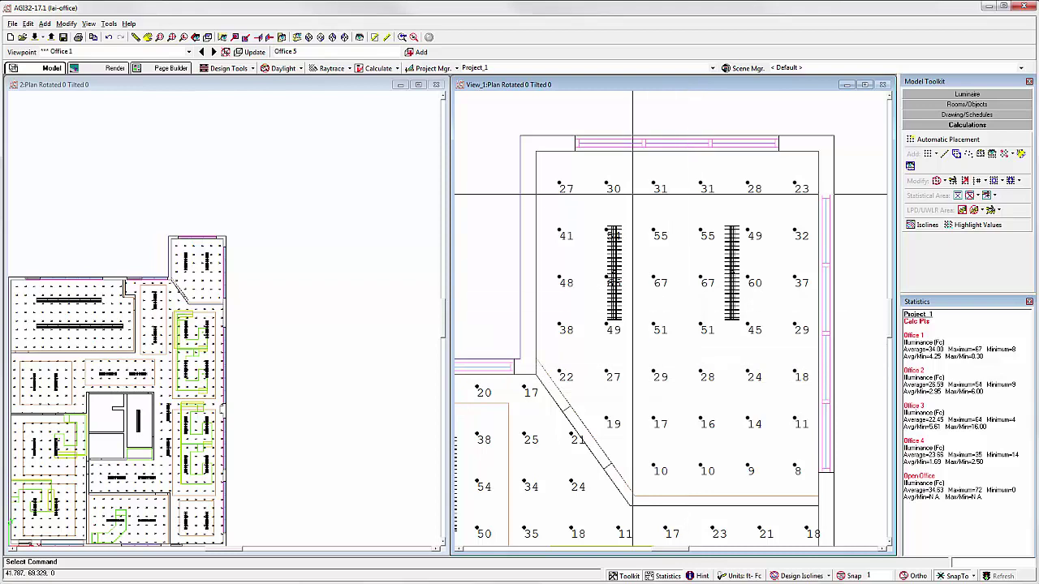
{"action": "left_click", "coordinate": [254, 52]}
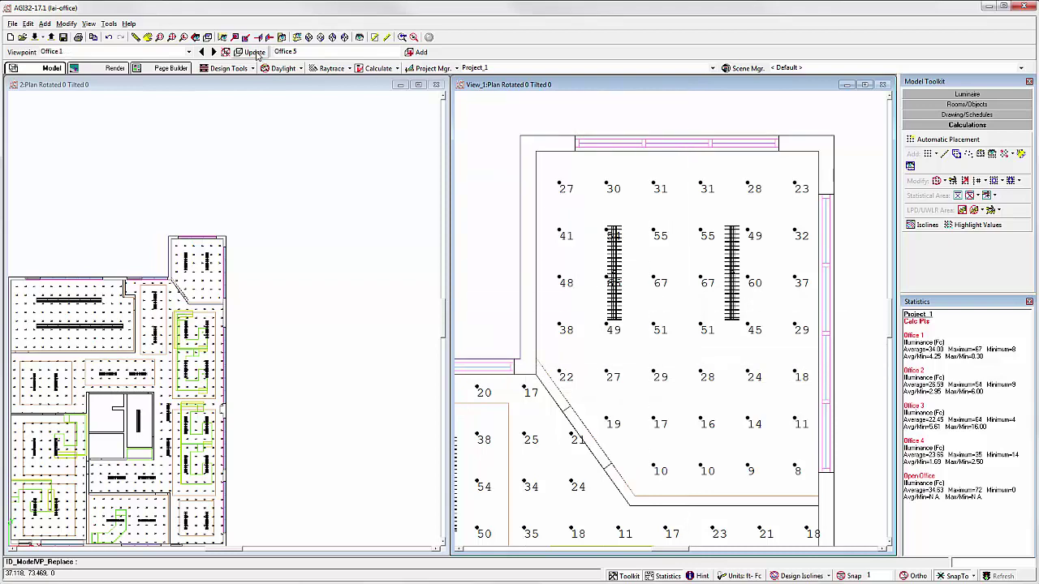
Drag the page 3 viewport's bottom edge down until the re-framed Office 1 view fills it
{"action": "left_click", "coordinate": [166, 70]}
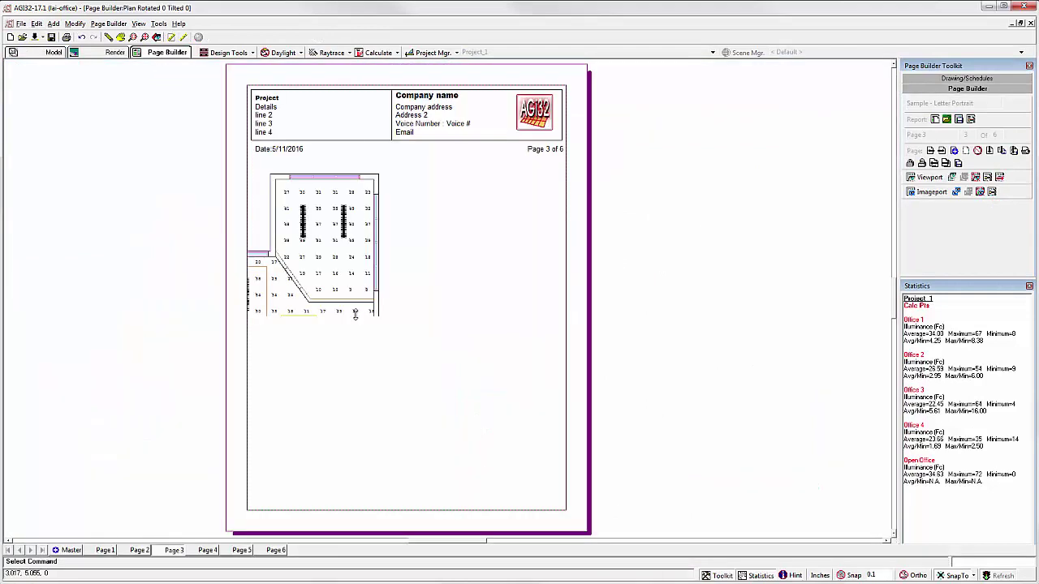
{"action": "left_click_drag", "start_coordinate": [354, 318], "coordinate": [358, 507]}
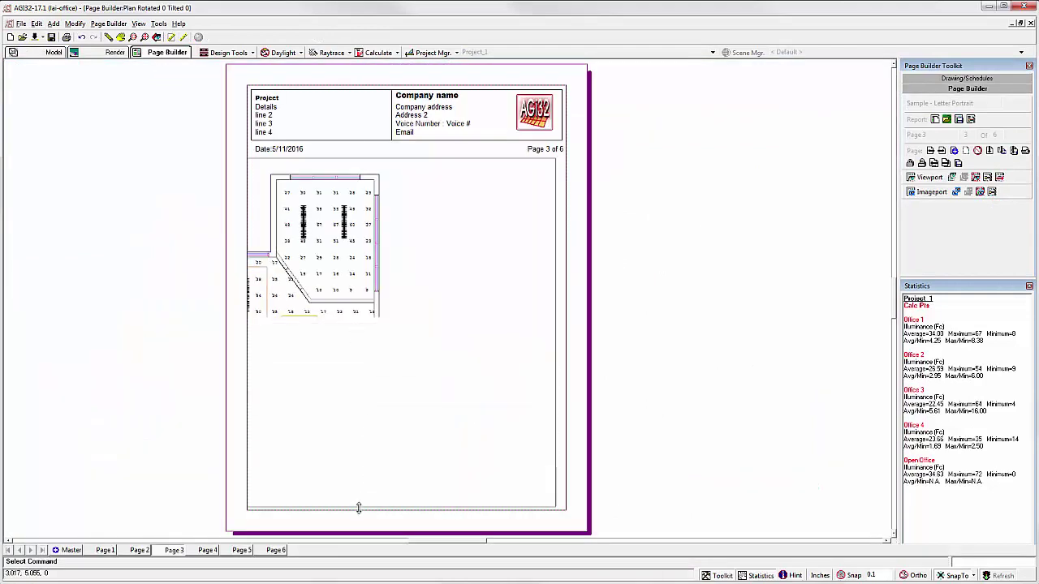